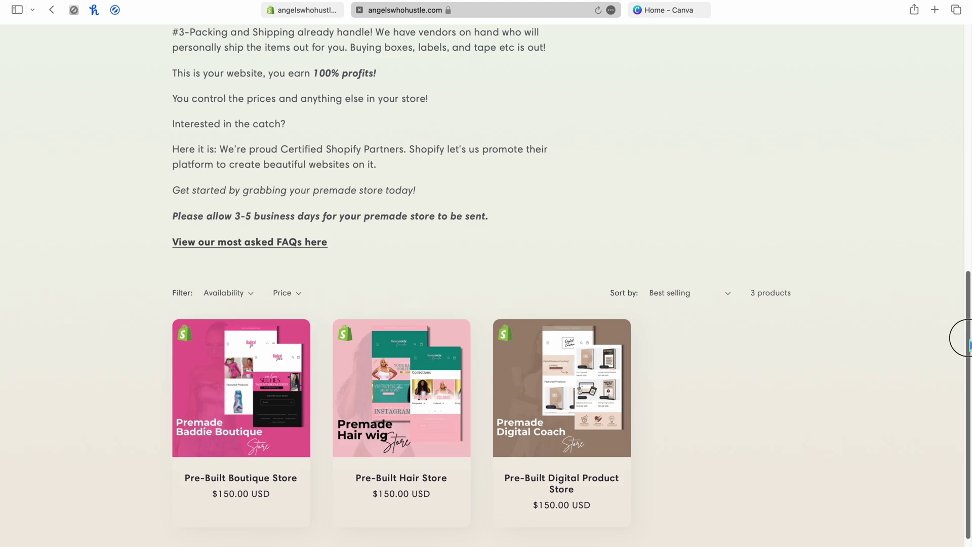
# - Browse the store's Business Resources / E-Books and Pre-Built Dropship Boutiques pages
pyautogui.scroll(4, 967, 337)
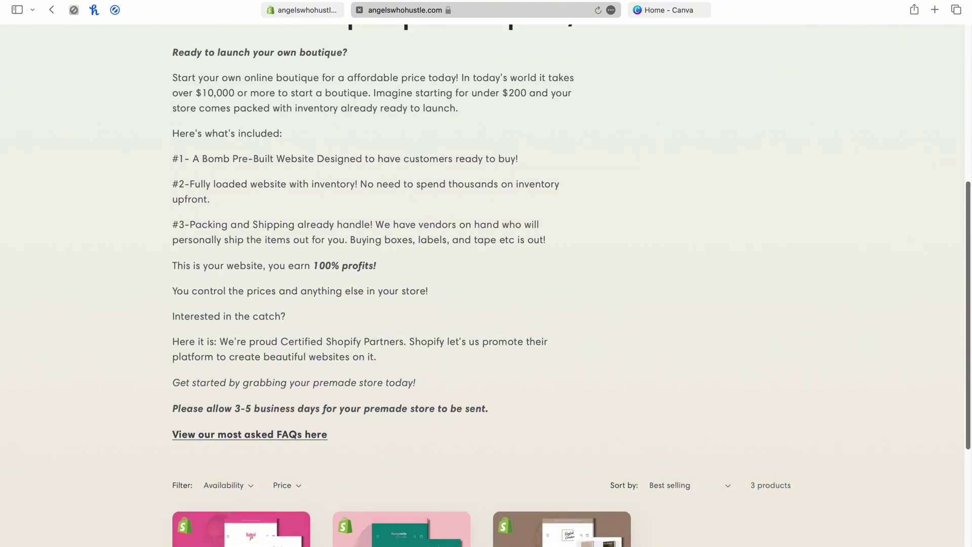
pyautogui.moveTo(968, 288); pyautogui.dragTo(967, 106)
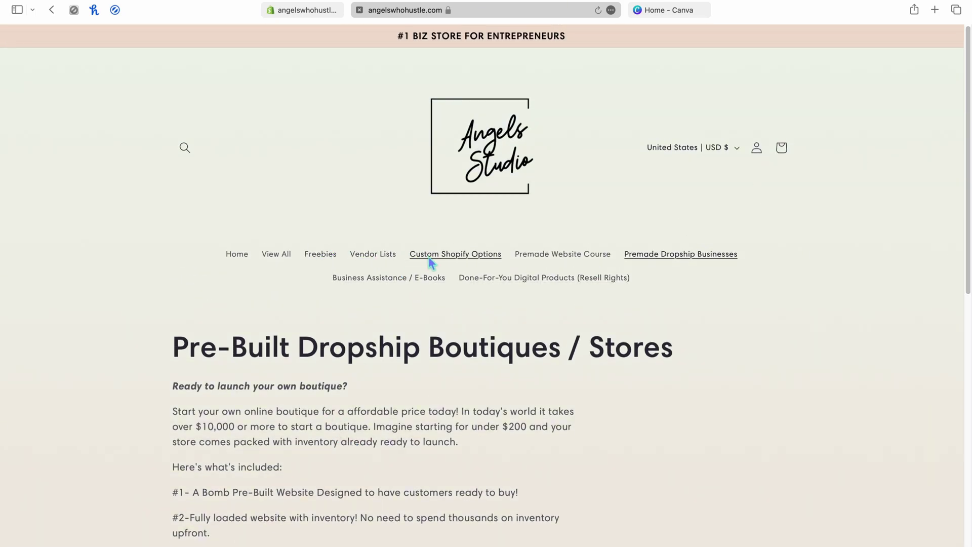
pyautogui.click(436, 281)
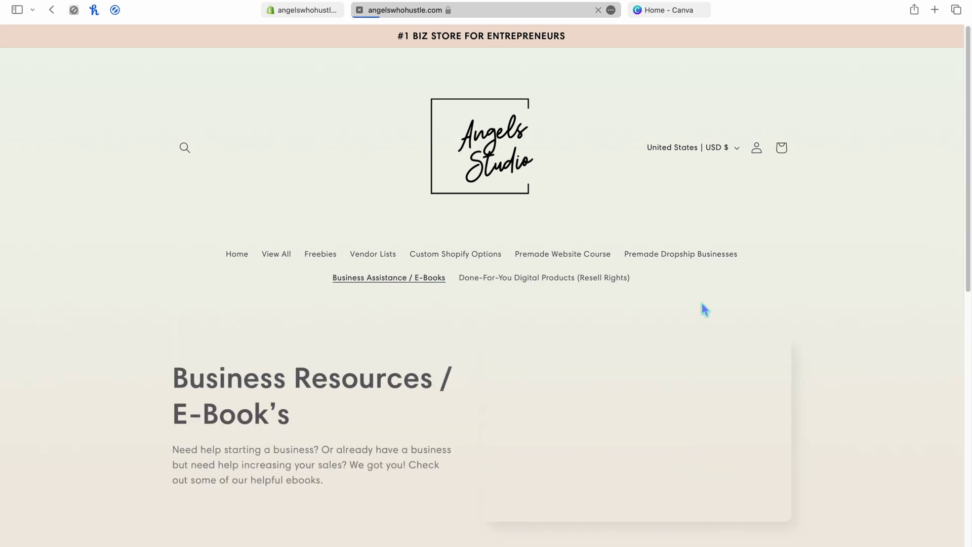
pyautogui.moveTo(967, 121); pyautogui.dragTo(958, 152)
pyautogui.click(706, 234)
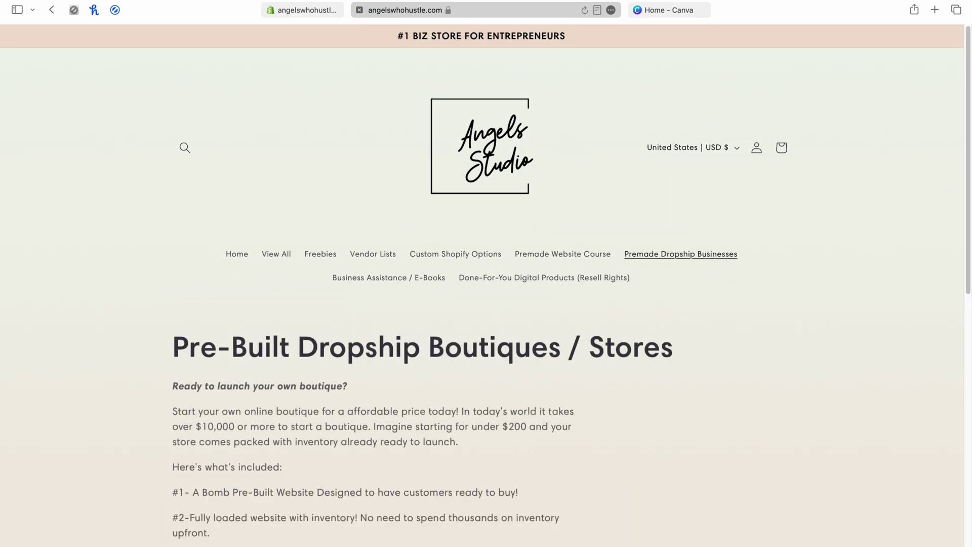
pyautogui.moveTo(968, 139); pyautogui.dragTo(969, 387)
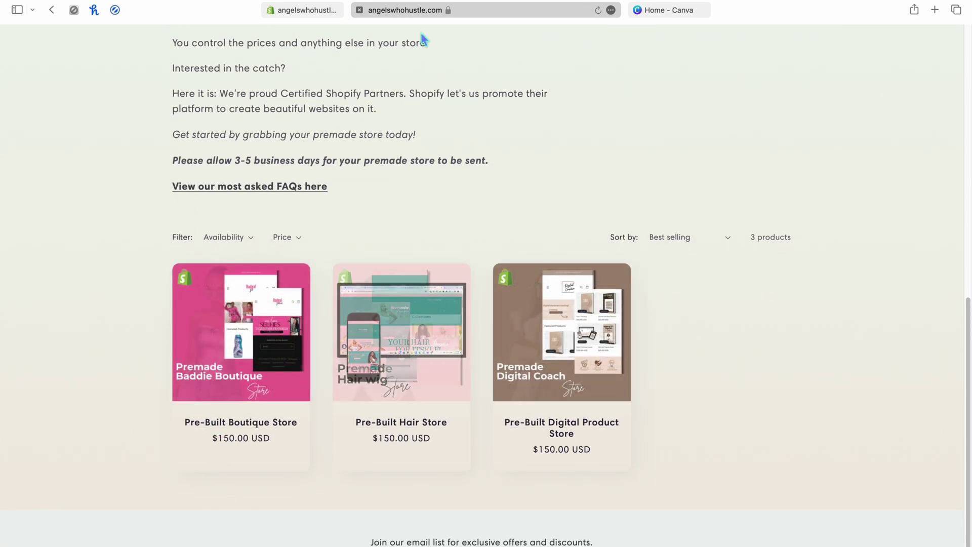
# - Load canva.com in a new browser tab
pyautogui.press('super+t')
pyautogui.write('canva.com')
pyautogui.press('Return')
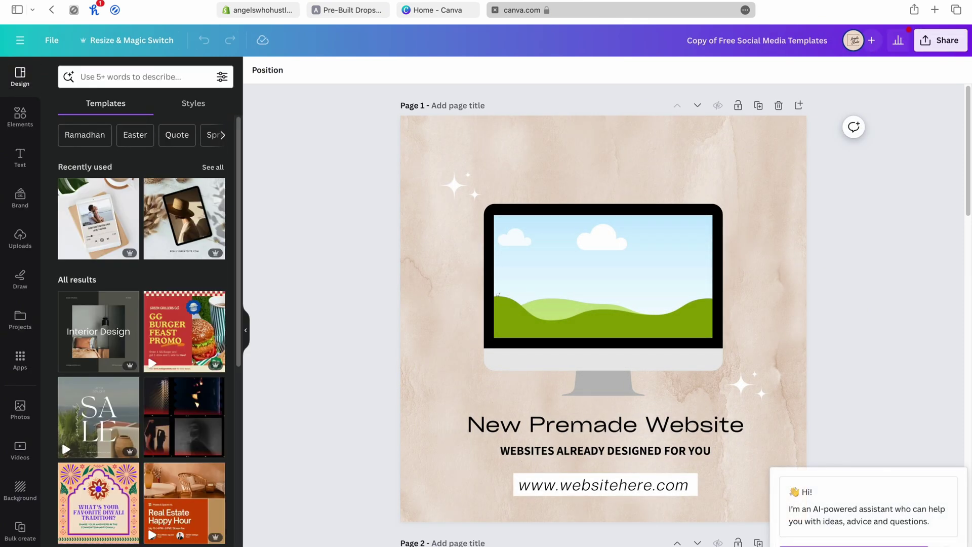
# - Show all four design pages as a grid, then return to the Pre-Built Dropship store tab
pyautogui.hotkey('alt', '1')
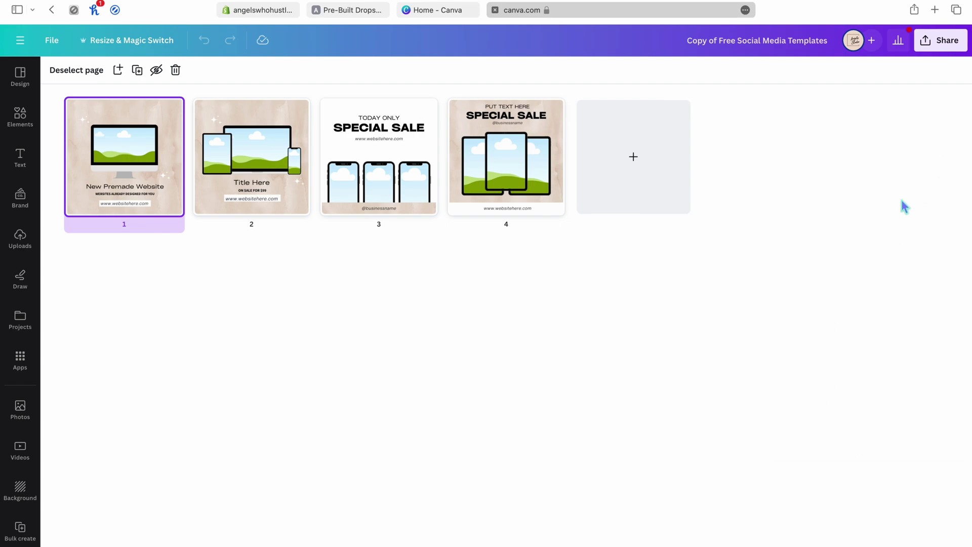
pyautogui.click(354, 13)
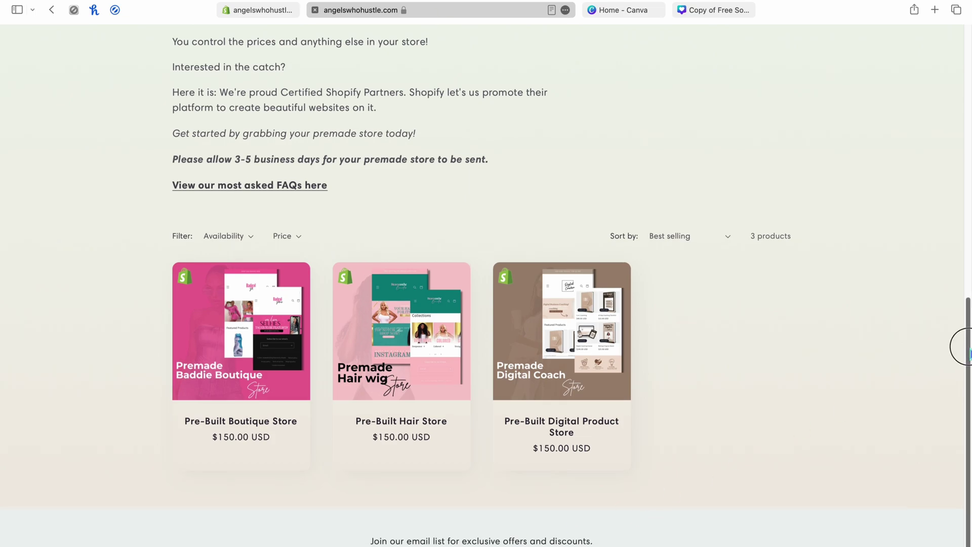
# - Start typing in the newsletter email field, return to the page top, then go back to Canva
pyautogui.scroll(-2, 959, 344)
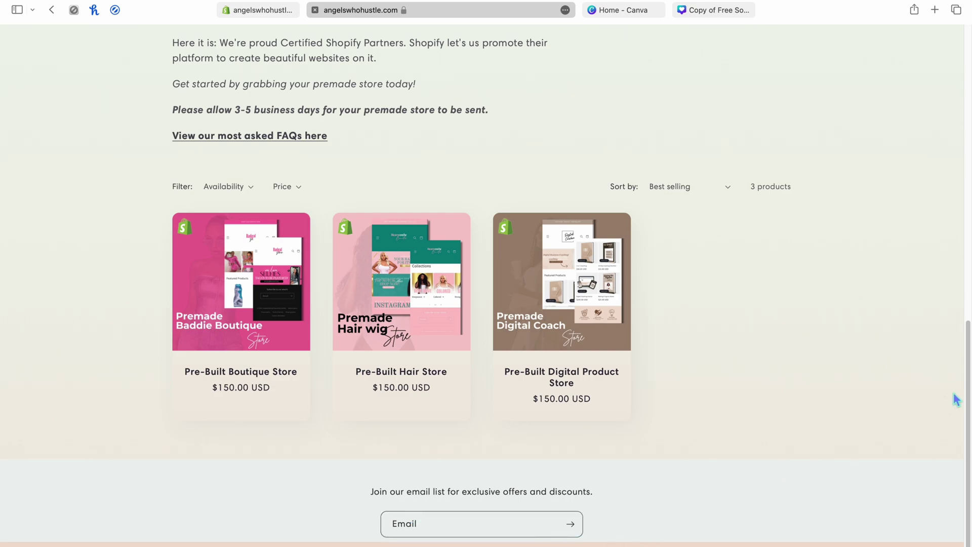
pyautogui.click(528, 530)
pyautogui.write('hhhh')
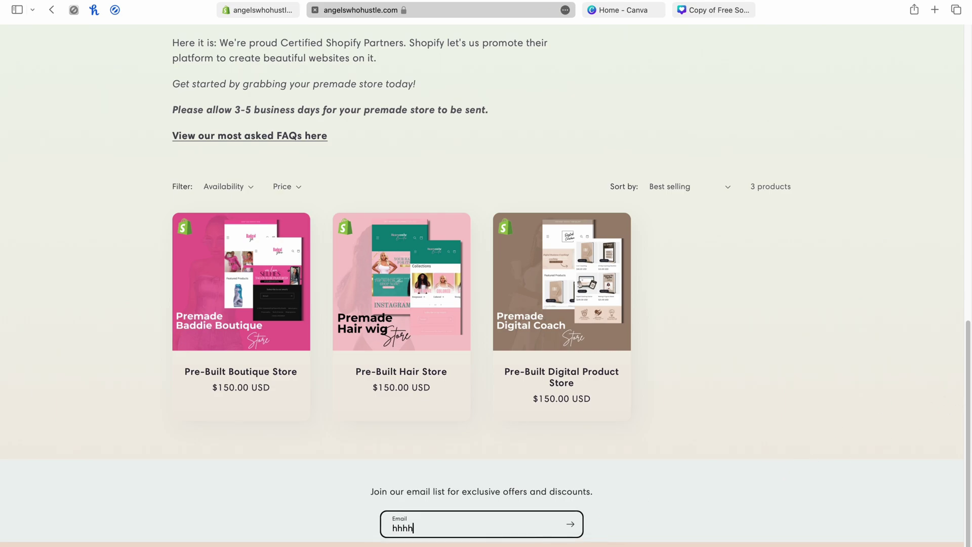
pyautogui.moveTo(969, 430); pyautogui.dragTo(964, 124)
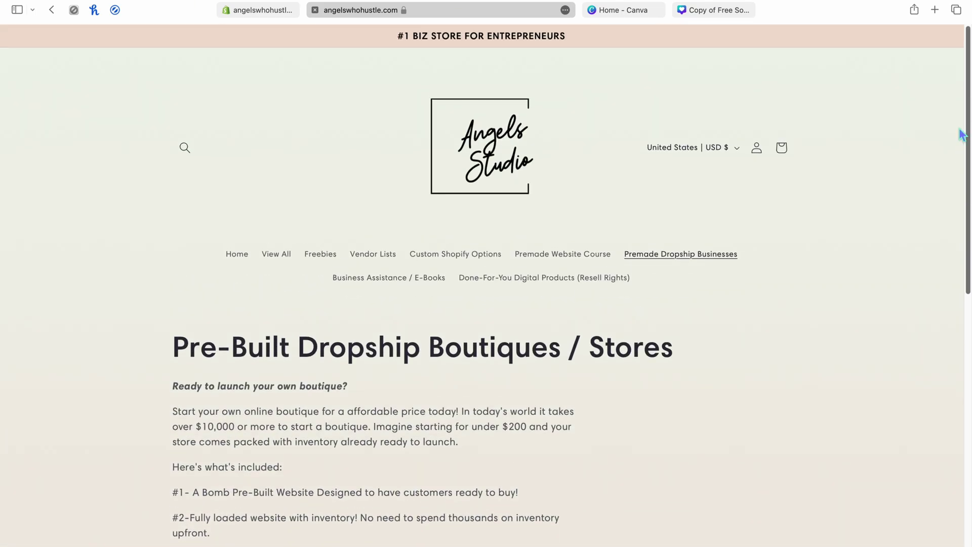
pyautogui.click(704, 15)
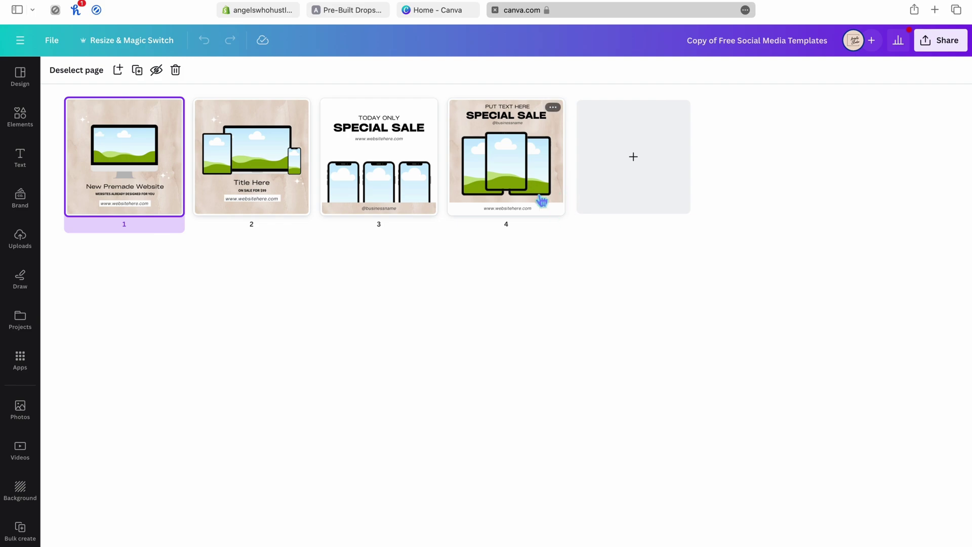
# - Leave the New Course 2024 folder and open 35 Digital Product Ideas from Recent designs
pyautogui.click(20, 41)
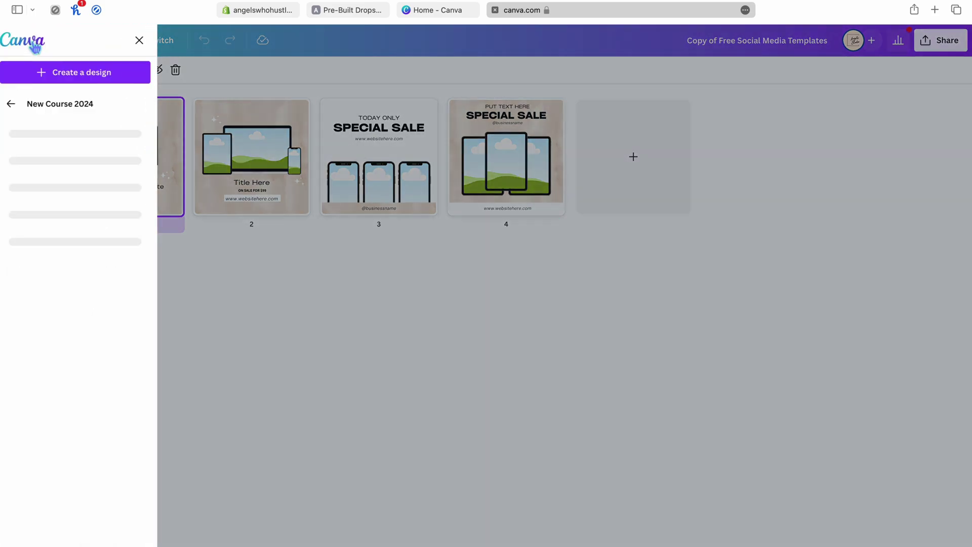
pyautogui.click(18, 104)
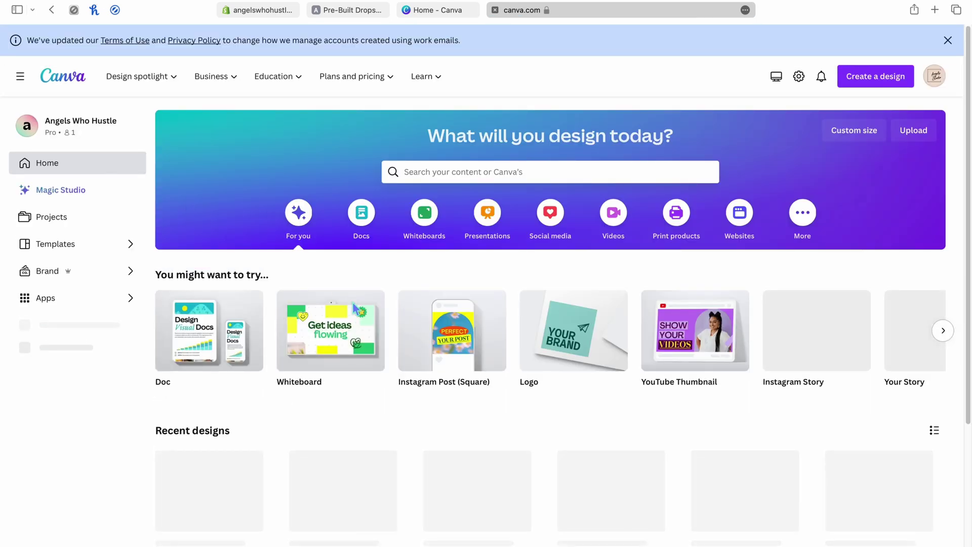
pyautogui.scroll(-5, 550, 319)
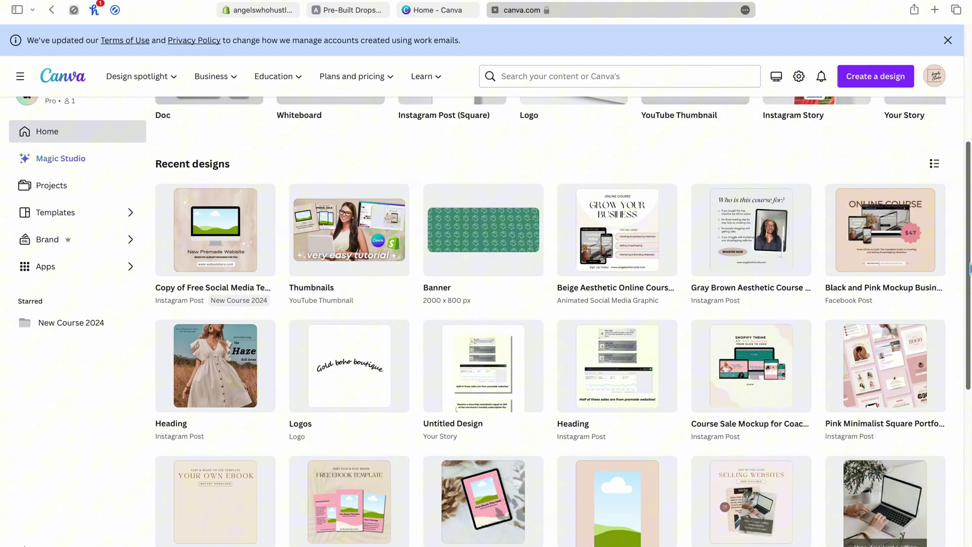
pyautogui.moveTo(970, 269); pyautogui.dragTo(968, 364)
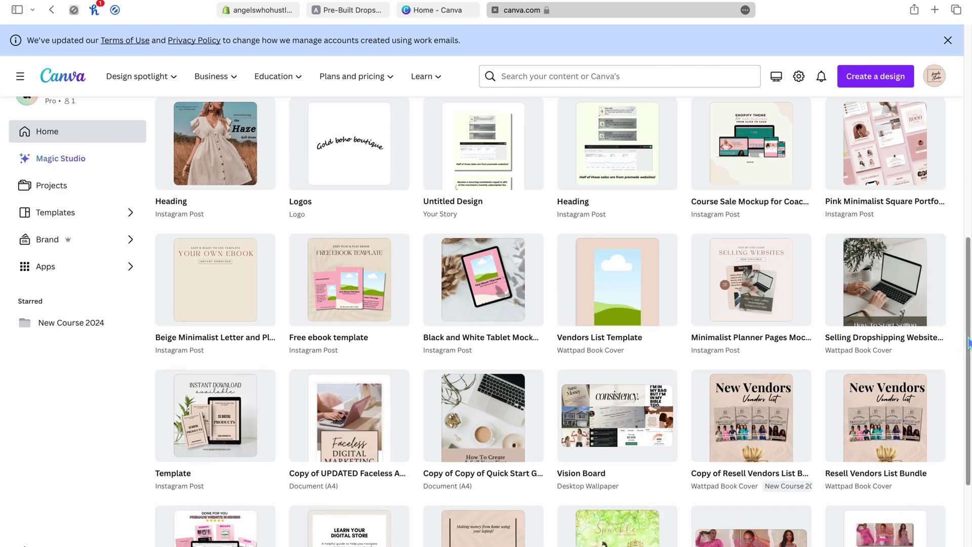
pyautogui.moveTo(968, 345); pyautogui.dragTo(969, 377)
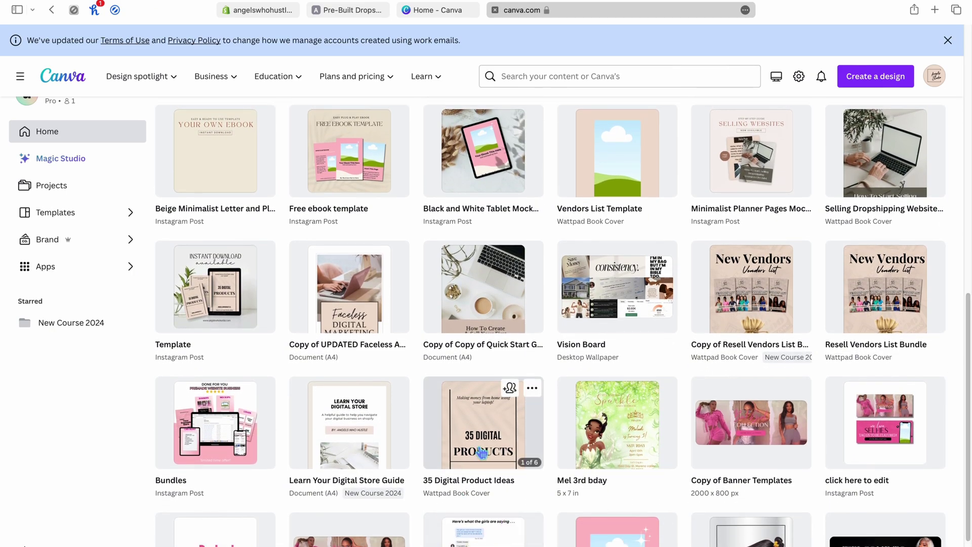
pyautogui.click(482, 450)
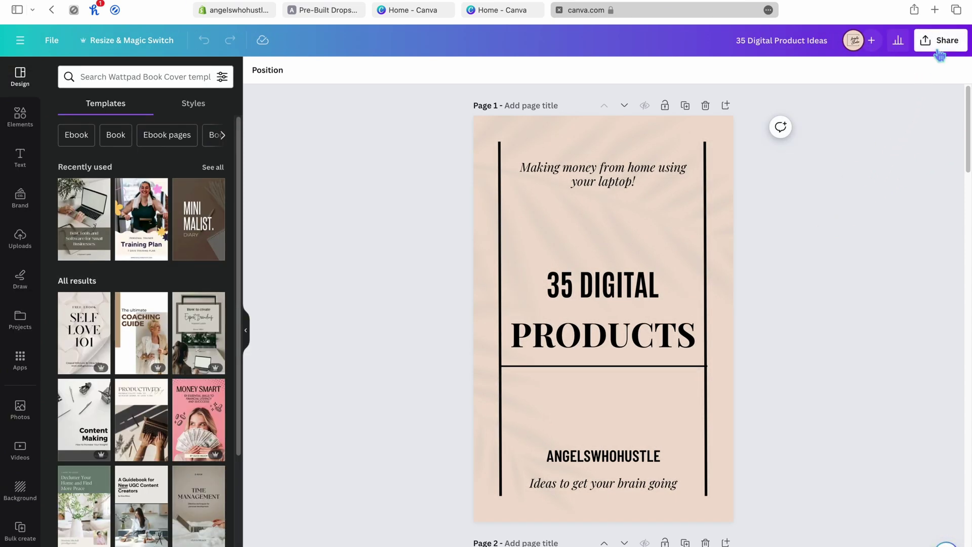
# - Set the 35 Digital Product Ideas download to PNG with only Page 1 selected
pyautogui.click(940, 53)
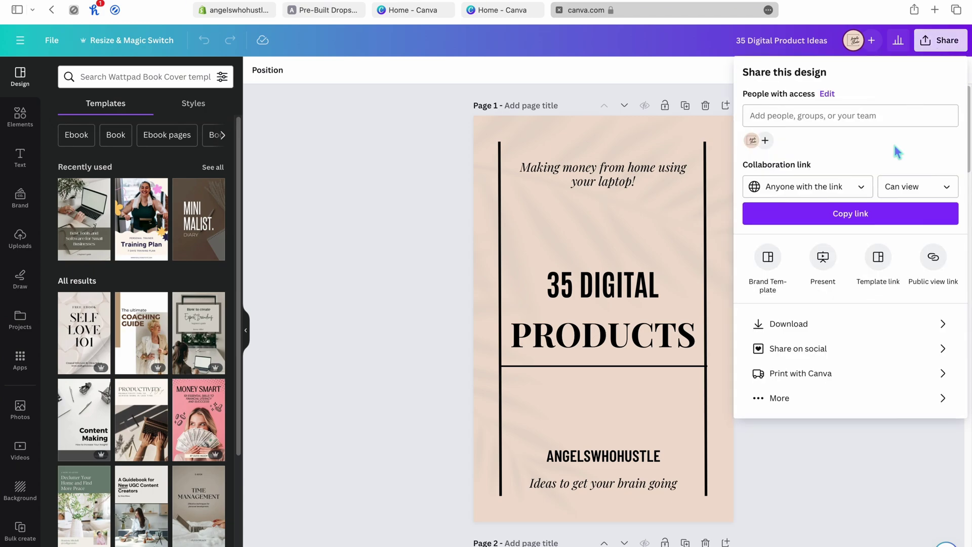
pyautogui.click(798, 326)
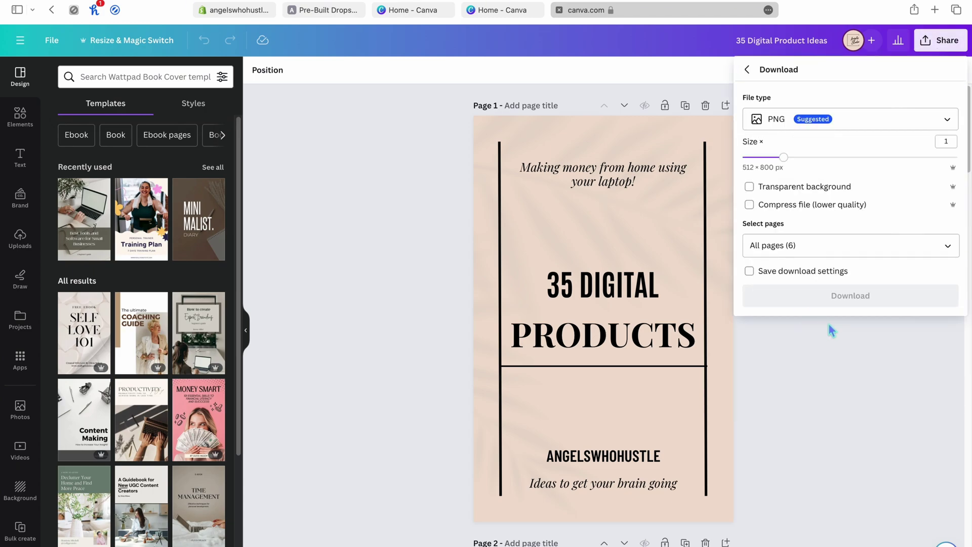
pyautogui.click(947, 246)
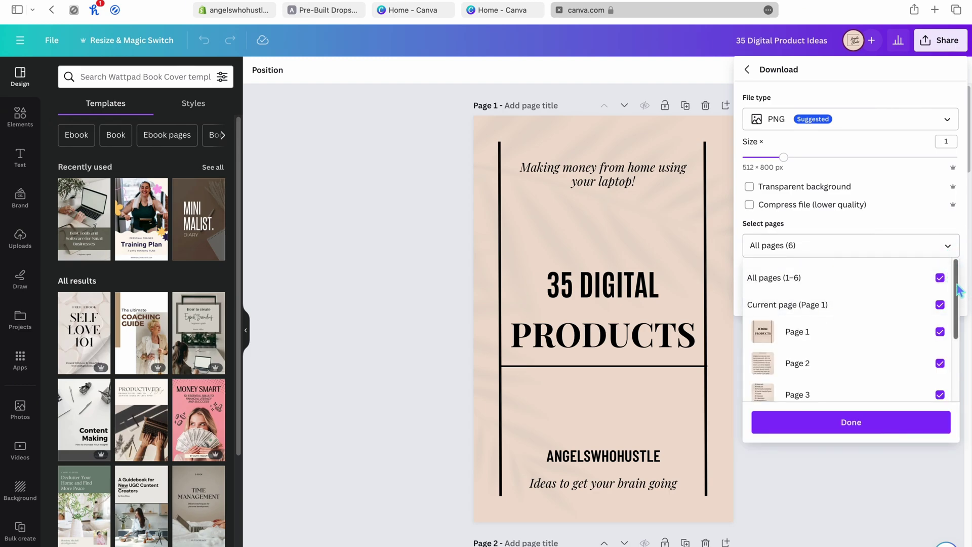
pyautogui.moveTo(956, 288)
pyautogui.mouseDown()
pyautogui.moveTo(956, 385)
pyautogui.moveTo(960, 279)
pyautogui.mouseUp()
pyautogui.click(941, 278)
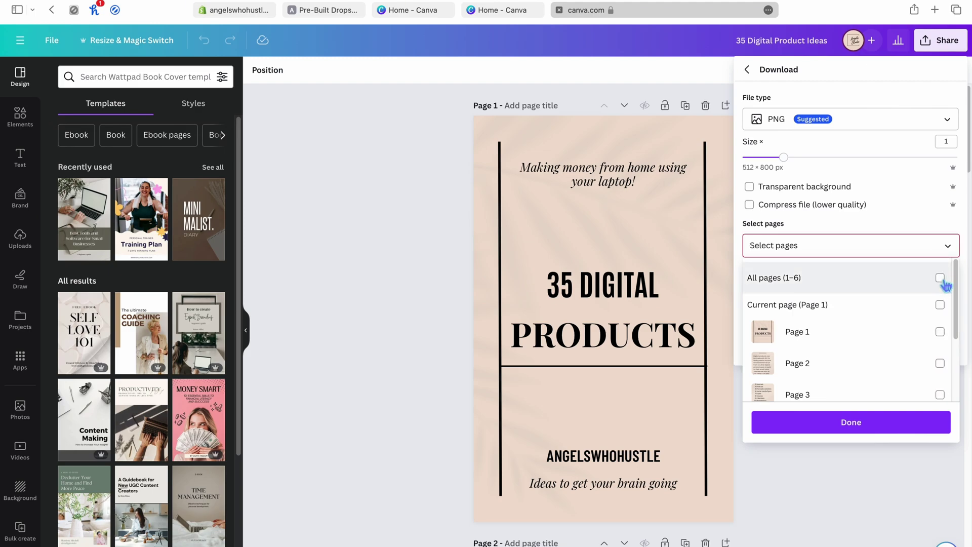
pyautogui.click(941, 332)
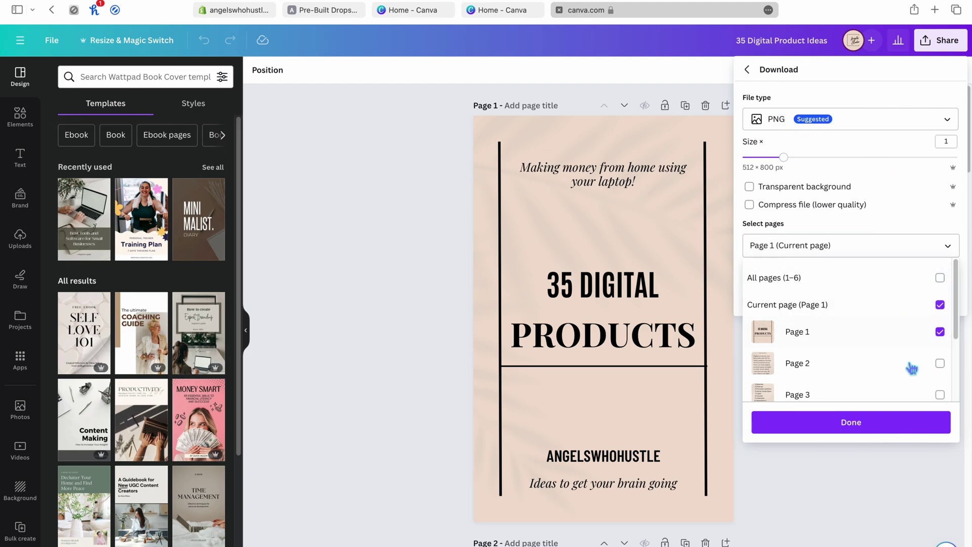
pyautogui.click(895, 430)
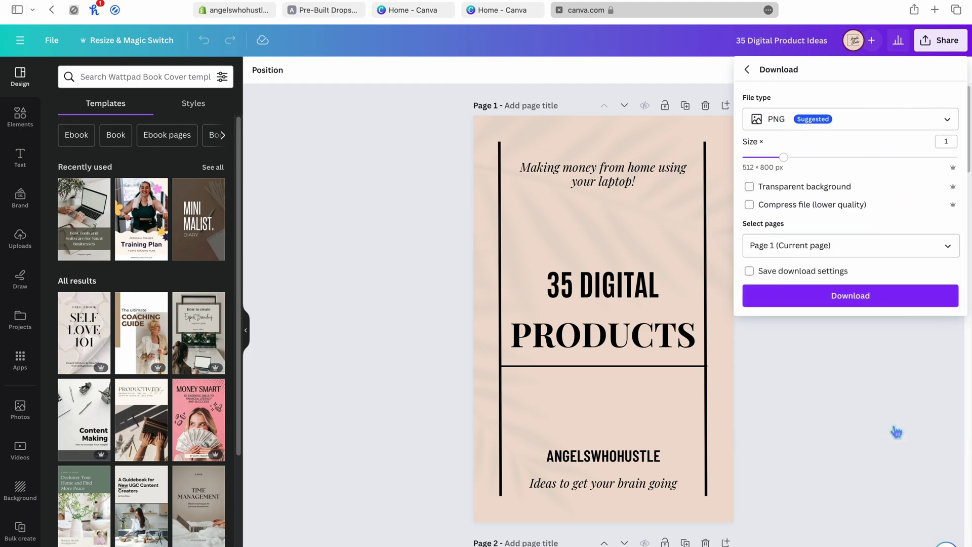
# - Download Page 1 as PNG, then open Adazing's free book mockup generator
pyautogui.click(862, 297)
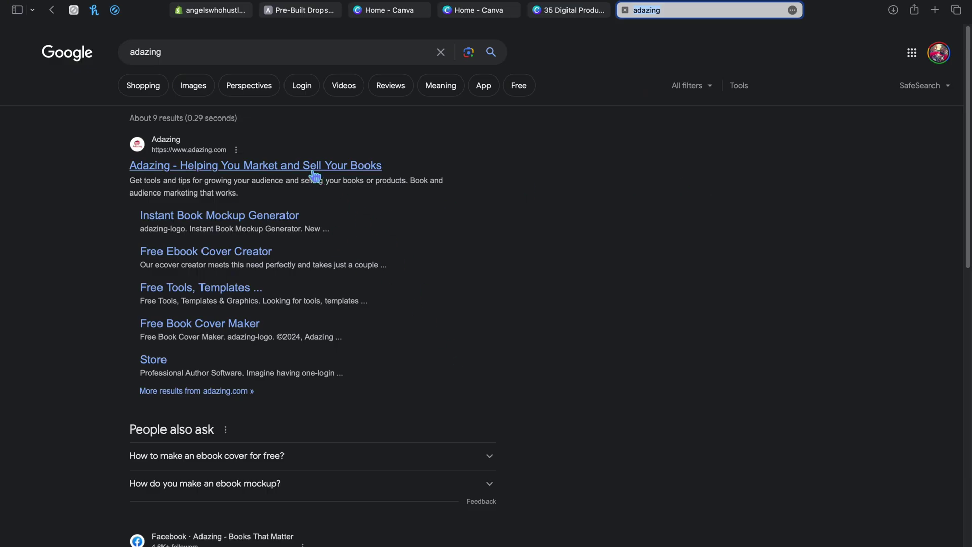
pyautogui.click(314, 172)
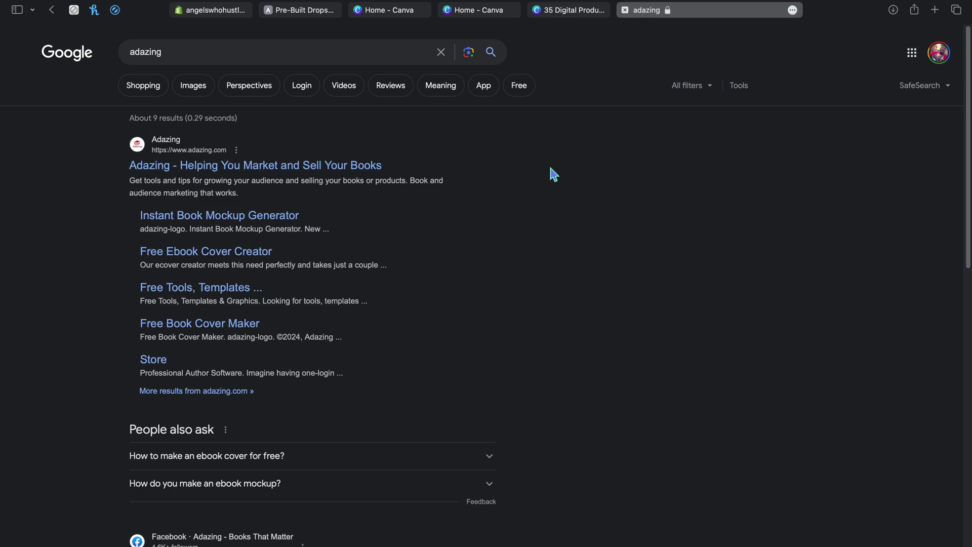
pyautogui.click(193, 174)
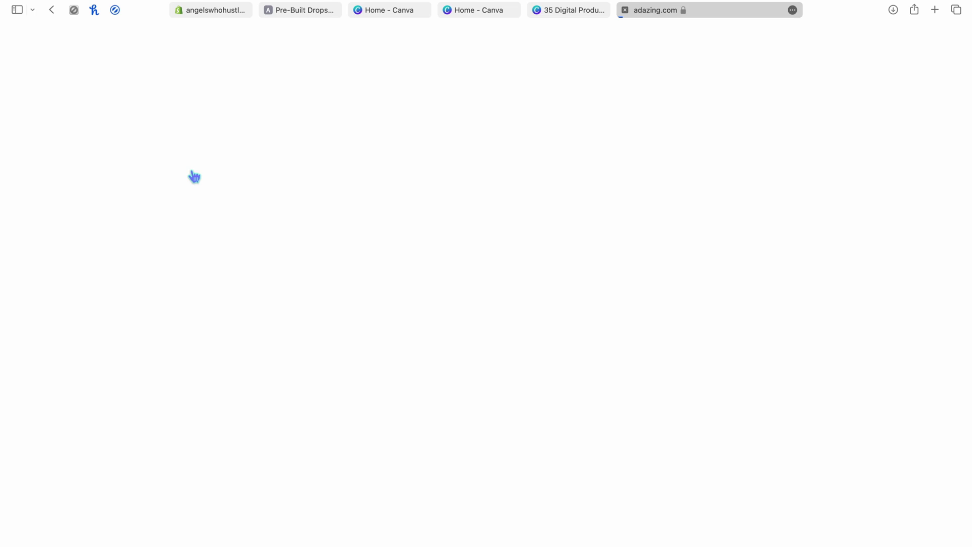
pyautogui.moveTo(968, 83); pyautogui.dragTo(965, 421)
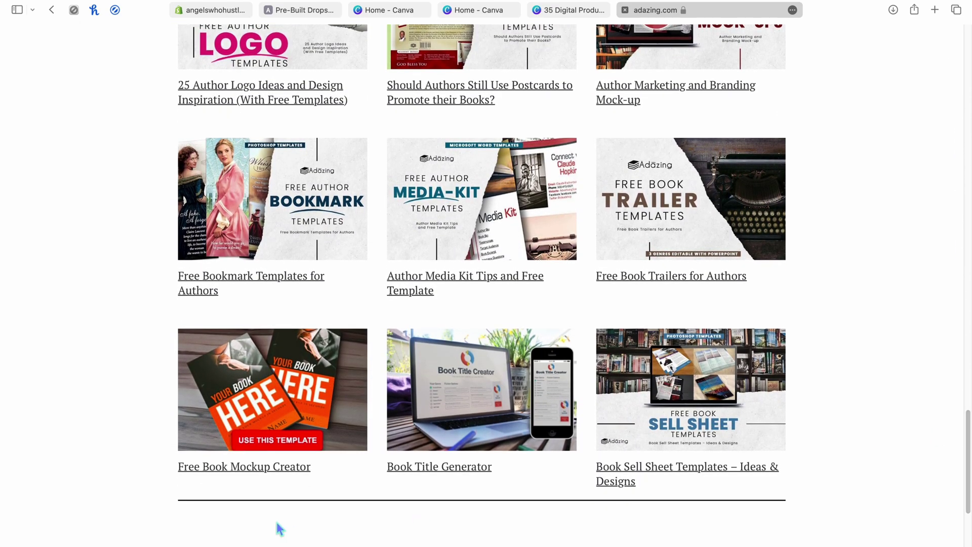
pyautogui.click(271, 480)
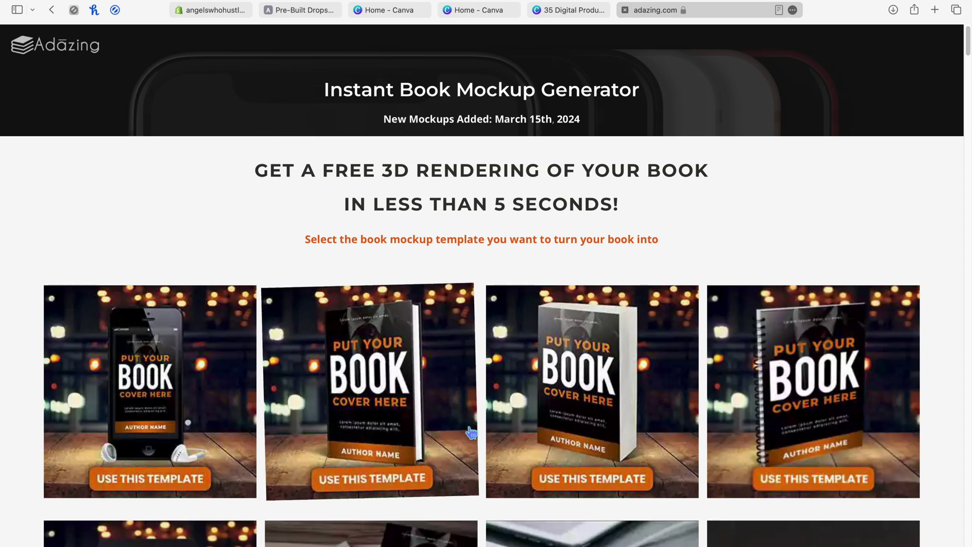
pyautogui.scroll(-4, 968, 46)
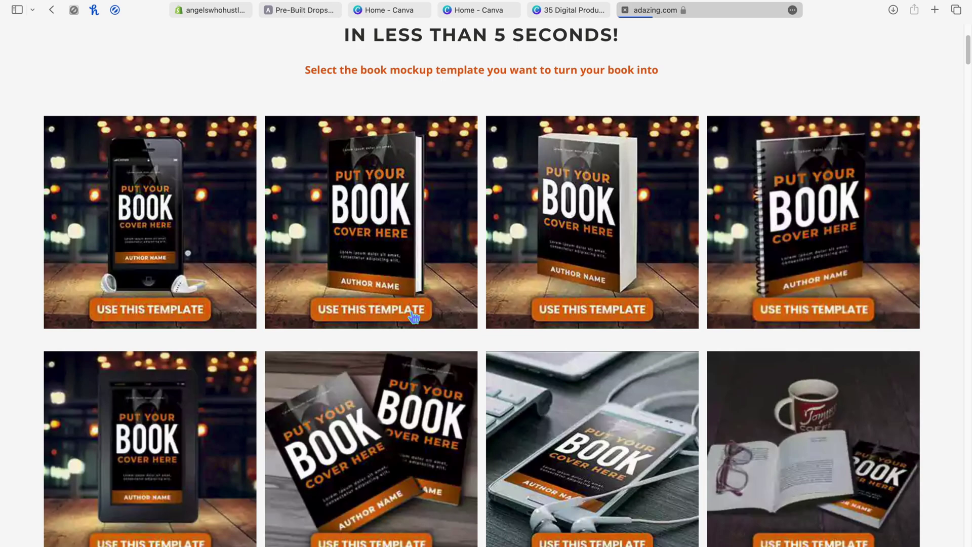
# - Pick the standing hardcover template, autofill the delivery e-mail, attach 35 Digital Product Ideas-2.png and submit
pyautogui.click(455, 318)
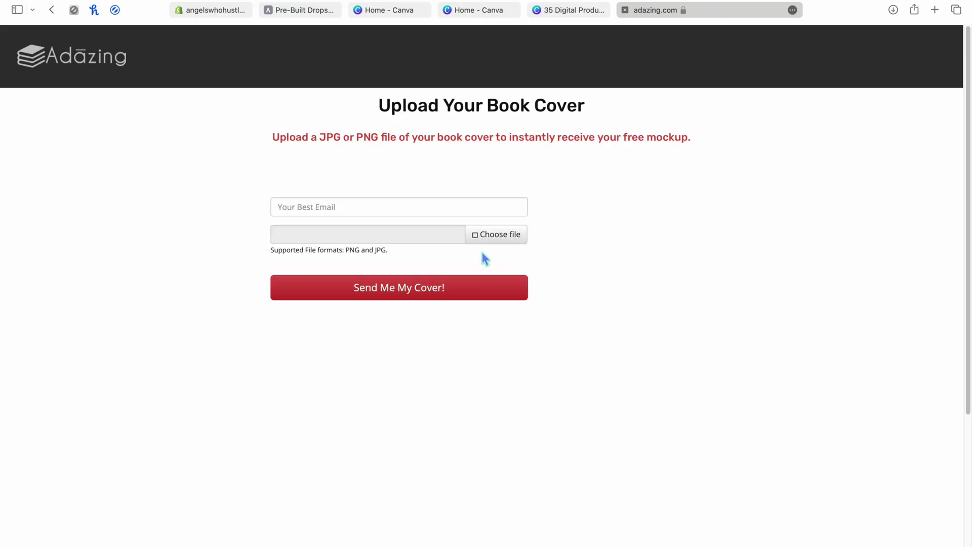
pyautogui.click(440, 207)
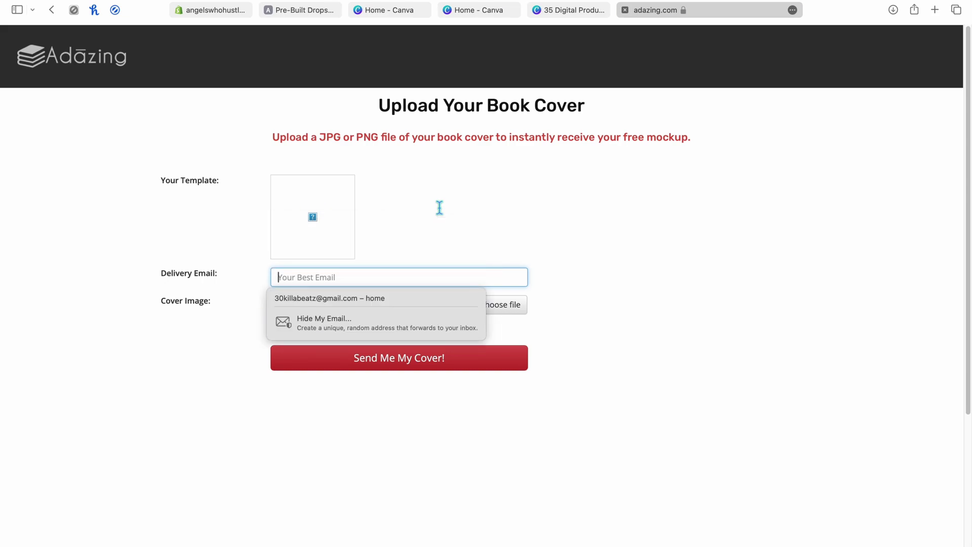
pyautogui.click(406, 300)
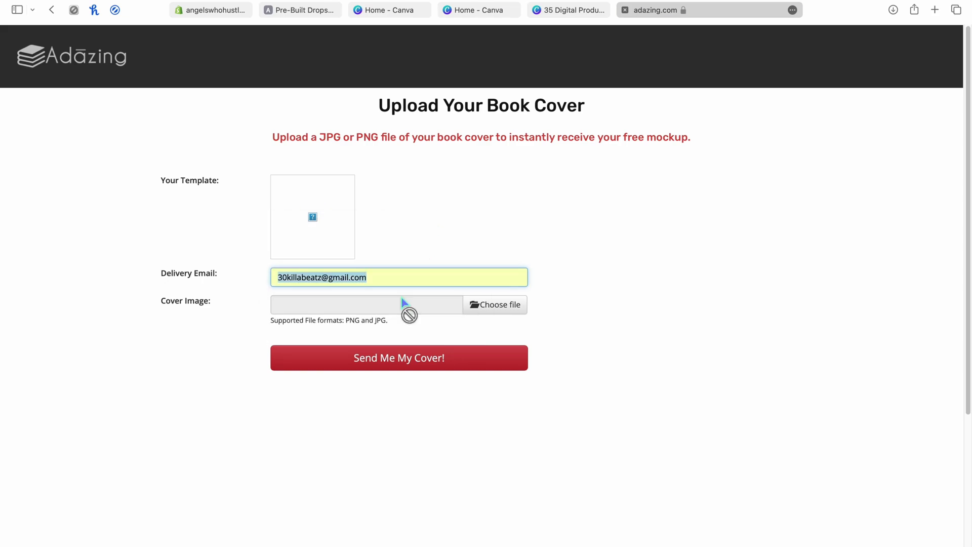
pyautogui.click(514, 315)
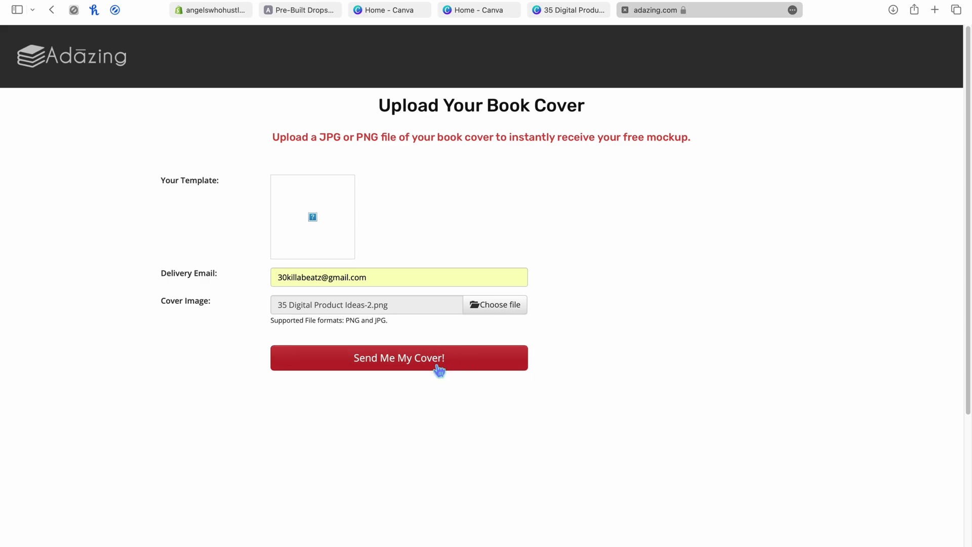
pyautogui.click(439, 371)
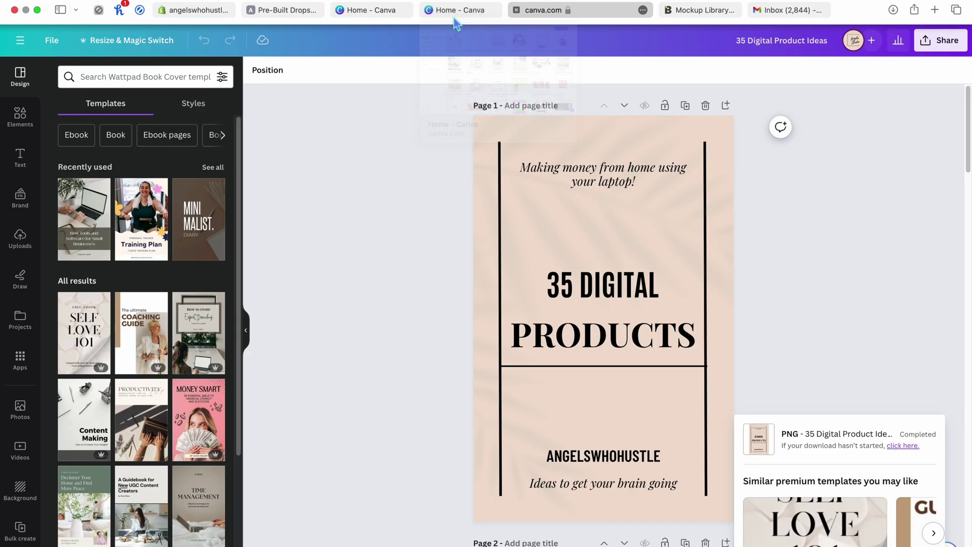
# - Switch to Canva Home, close the 35 Digital Product Ideas tab and scroll to the top
pyautogui.click(475, 9)
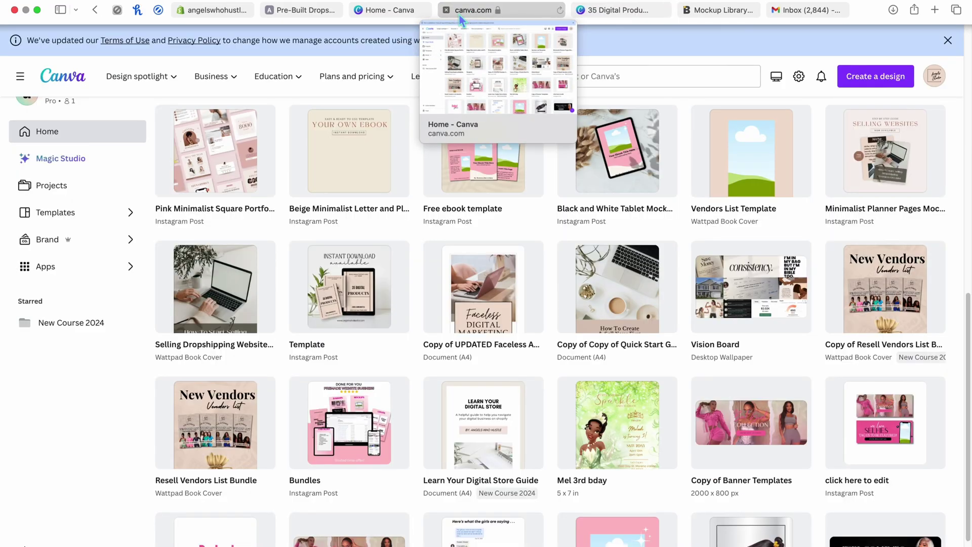
pyautogui.click(598, 10)
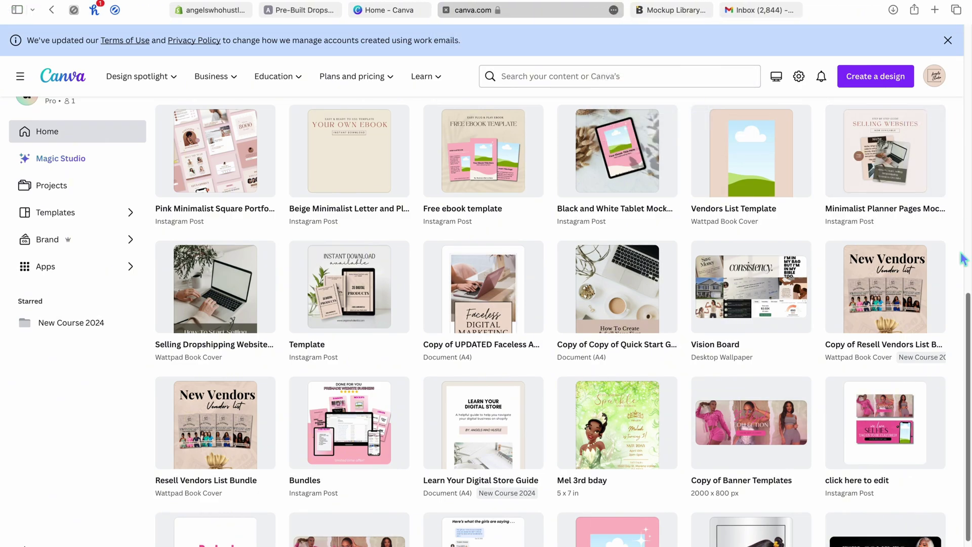
pyautogui.scroll(10, 557, 319)
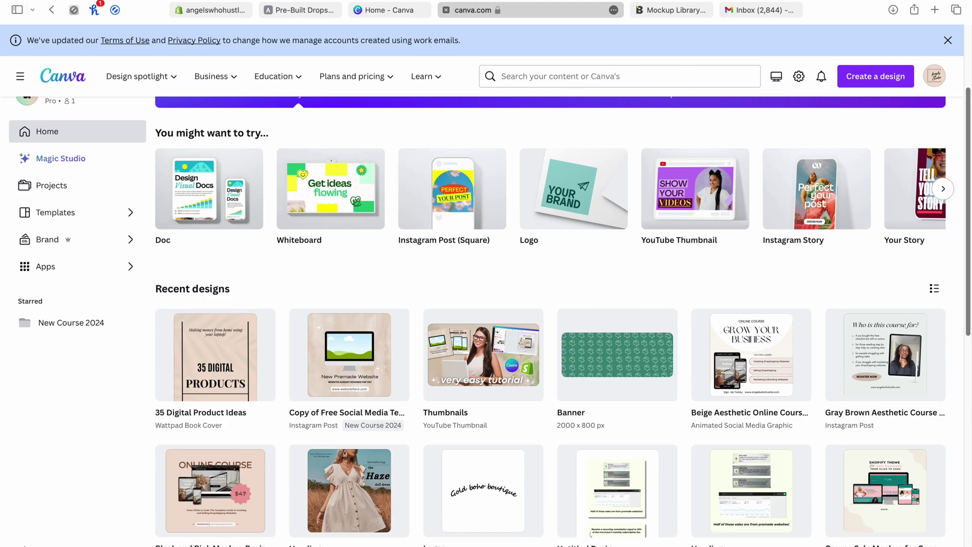
pyautogui.moveTo(965, 107); pyautogui.dragTo(965, 58)
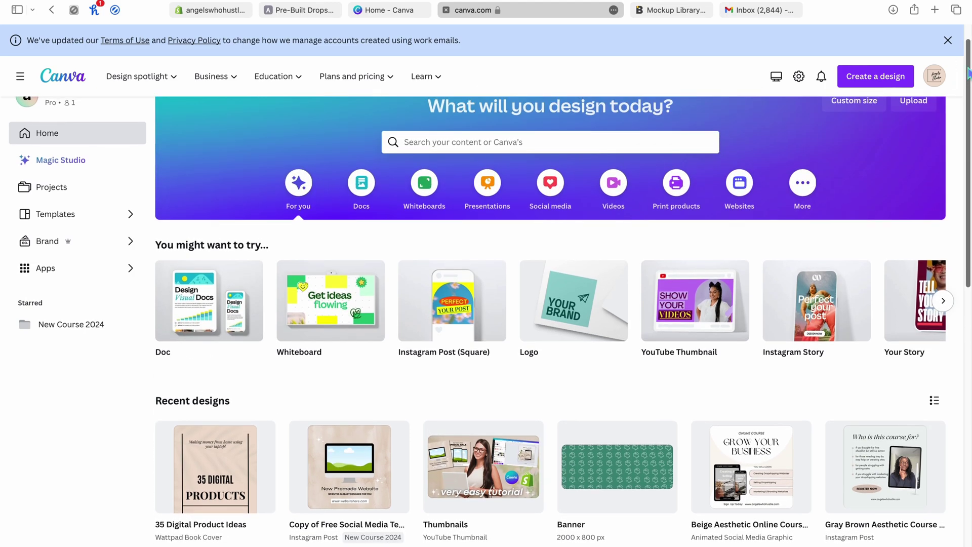
pyautogui.moveTo(965, 65); pyautogui.dragTo(967, 164)
pyautogui.scroll(10, 965, 164)
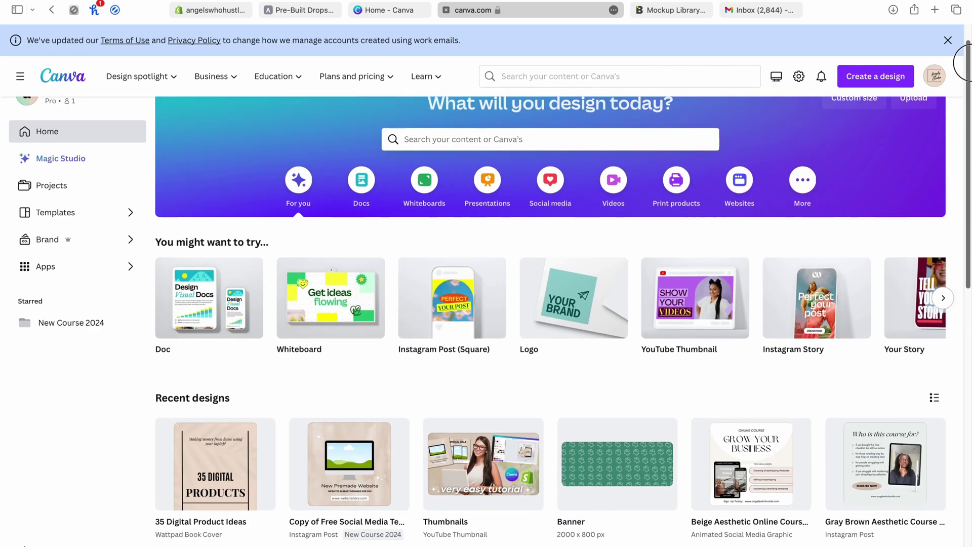
# - Search Canva templates for "course mockup"
pyautogui.click(585, 155)
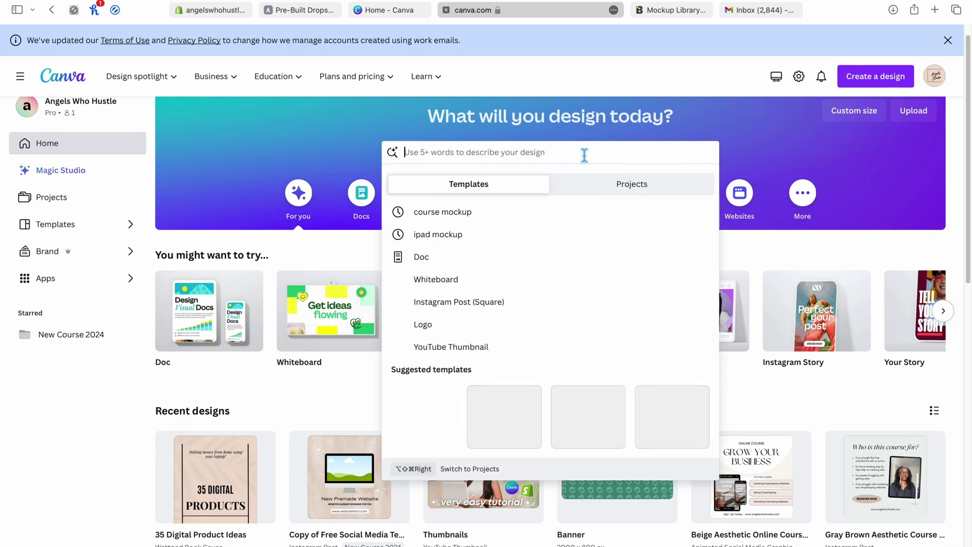
pyautogui.write('course mok')
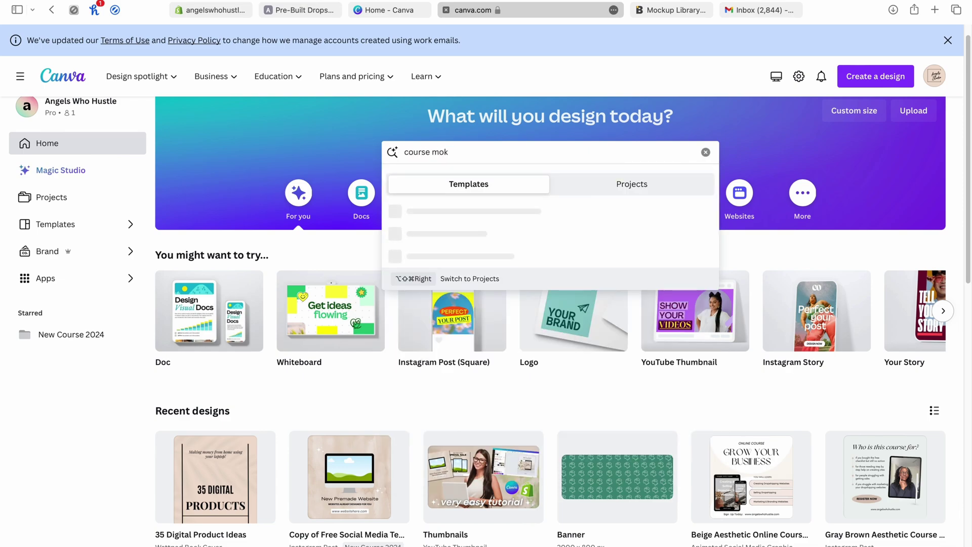
pyautogui.press('BackSpace')
pyautogui.write('ckup')
pyautogui.press('Return')
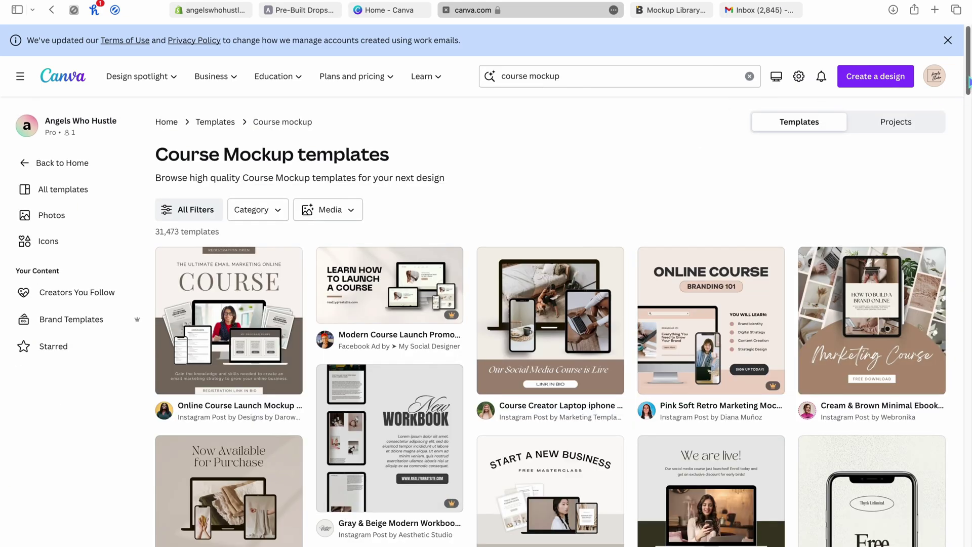
# - Change the search to "mockup" and preview the Soft Minimalist Download Multiple Devices Mockup
pyautogui.moveTo(969, 81); pyautogui.dragTo(968, 51)
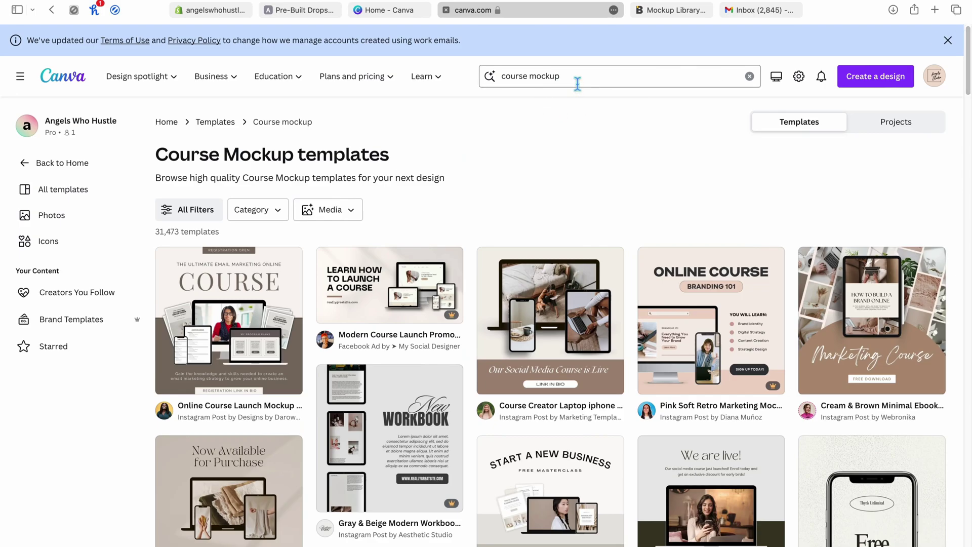
pyautogui.moveTo(579, 80); pyautogui.dragTo(497, 76)
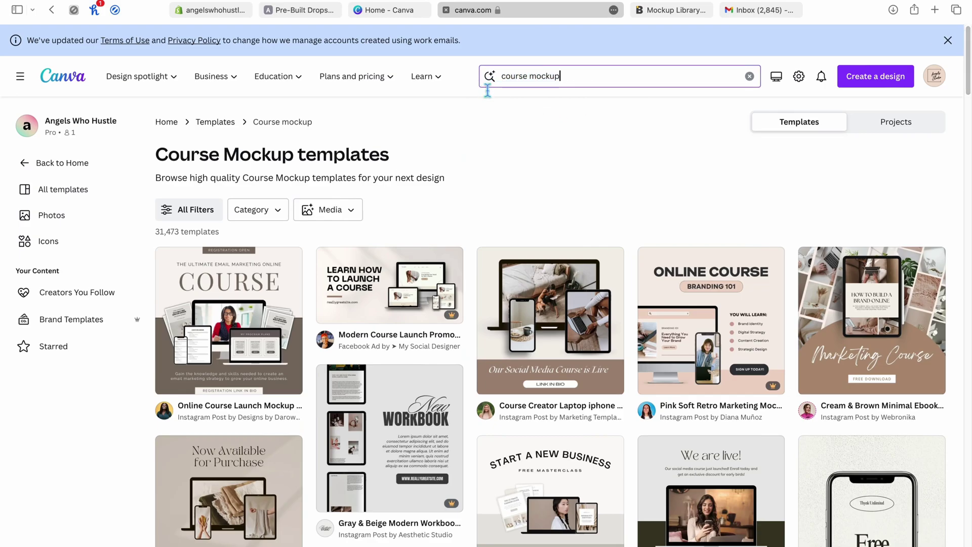
pyautogui.press('BackSpace')
pyautogui.press('BackSpace')
pyautogui.press('BackSpace')
pyautogui.press('BackSpace')
pyautogui.press('BackSpace')
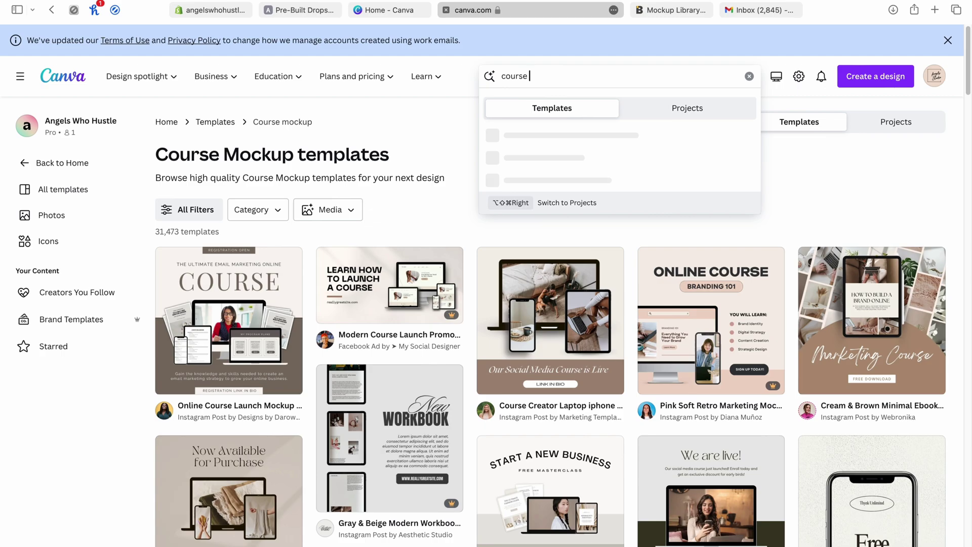
pyautogui.press('BackSpace')
pyautogui.write('mockup')
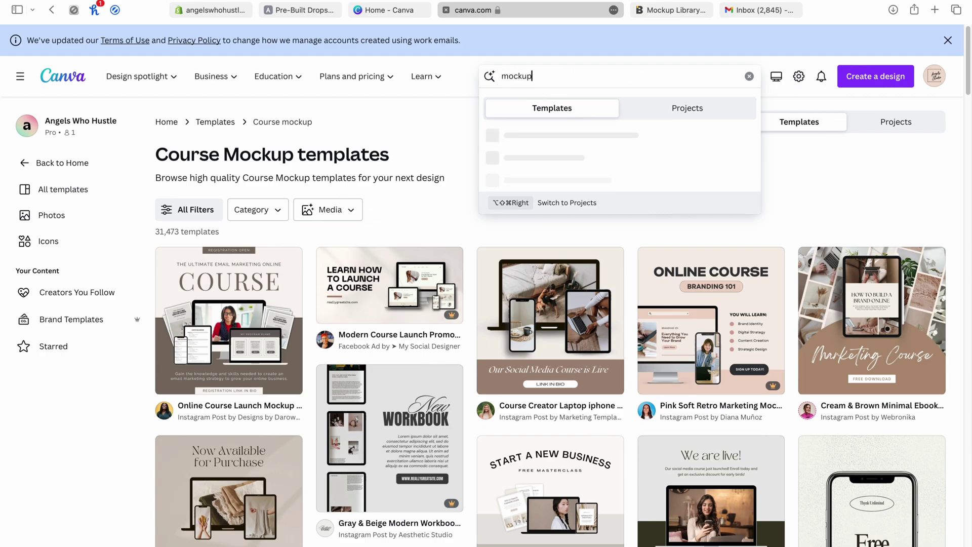
pyautogui.press('Return')
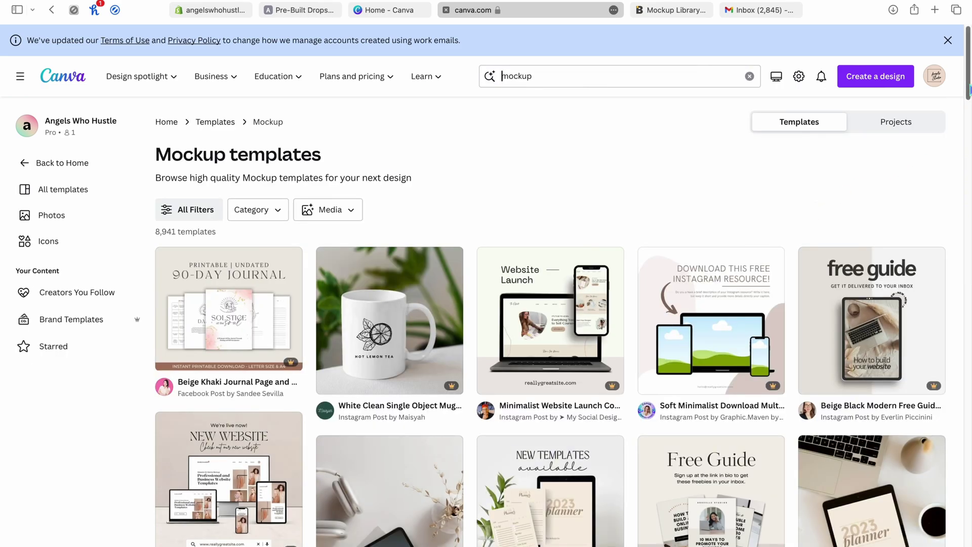
pyautogui.scroll(-3, 745, 199)
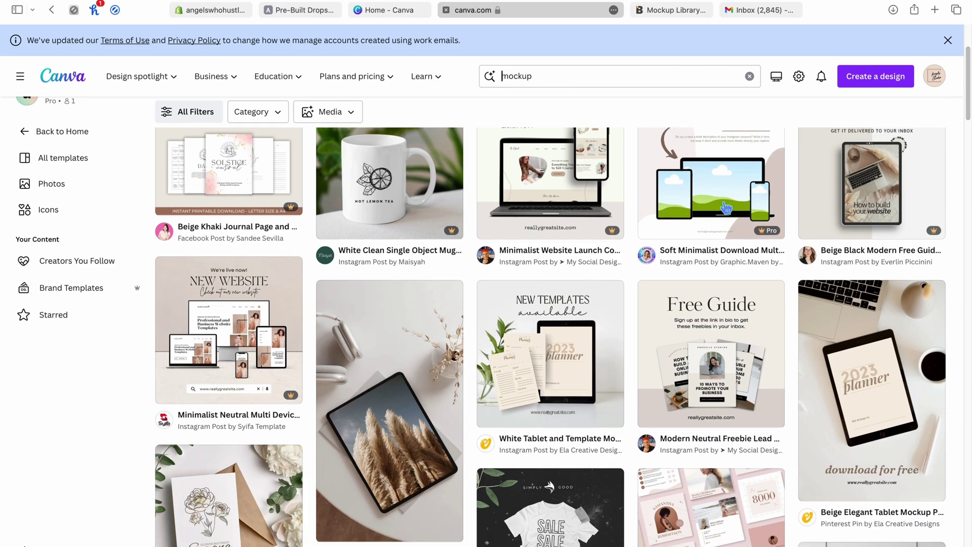
pyautogui.moveTo(968, 98); pyautogui.dragTo(965, 63)
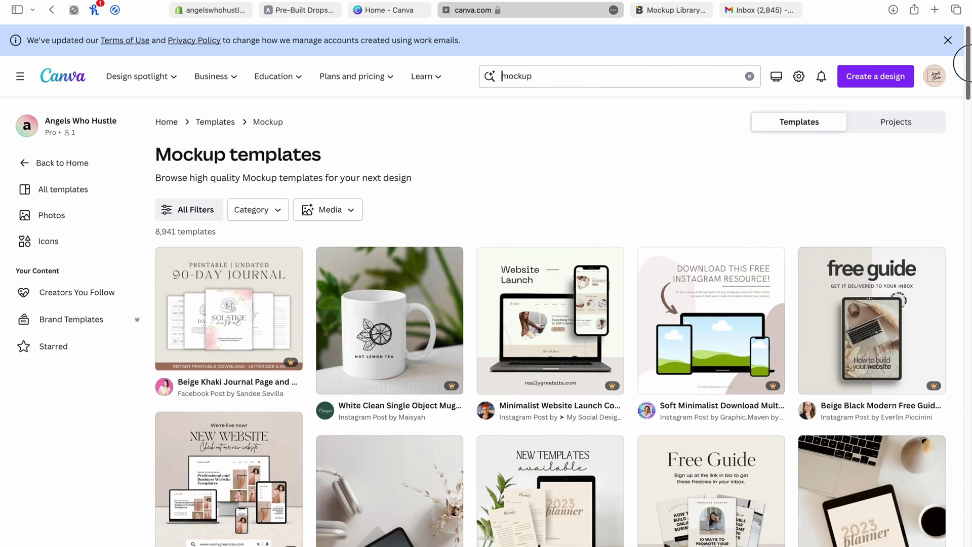
pyautogui.click(715, 320)
# - Open the template for editing and drop the uploaded website screenshot into the laptop and tablet screens
pyautogui.click(724, 174)
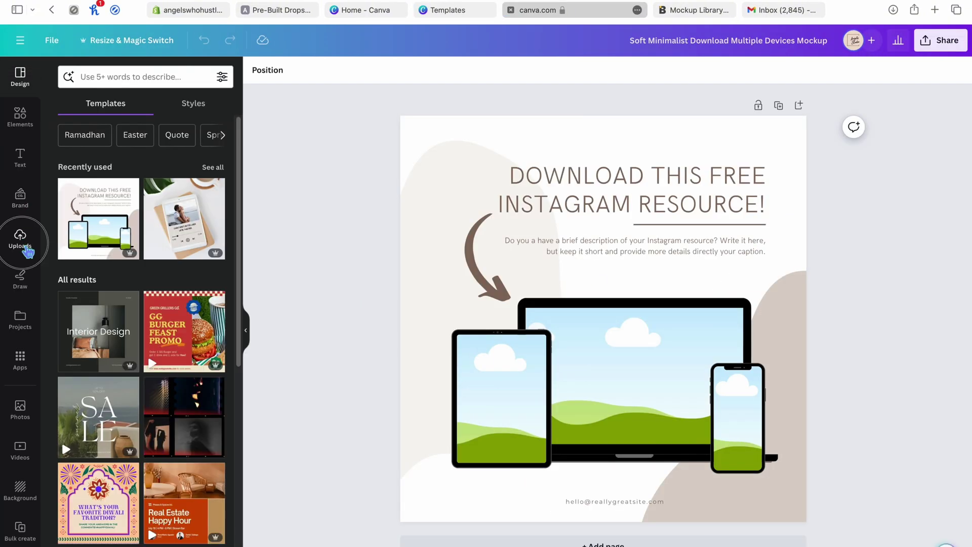
pyautogui.click(21, 237)
pyautogui.click(81, 296)
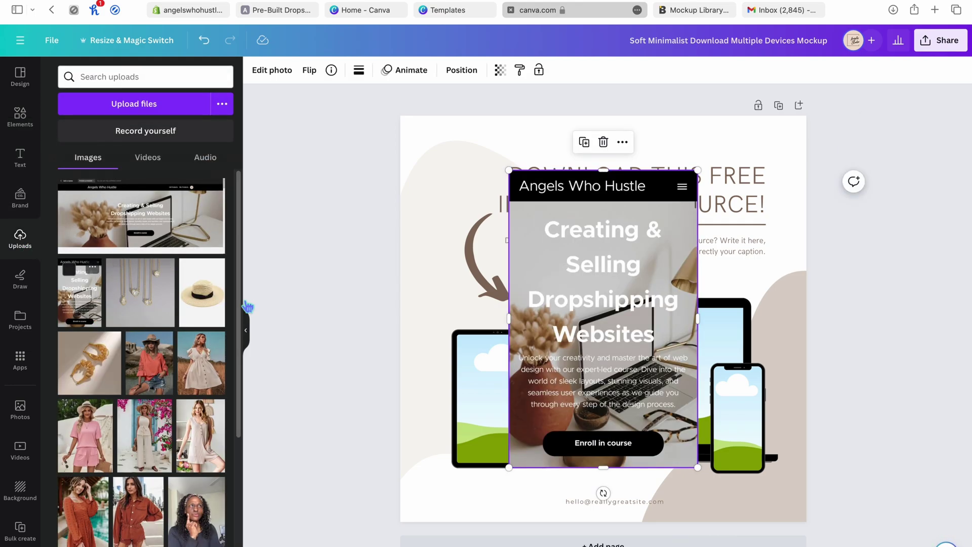
pyautogui.moveTo(620, 334); pyautogui.dragTo(575, 338)
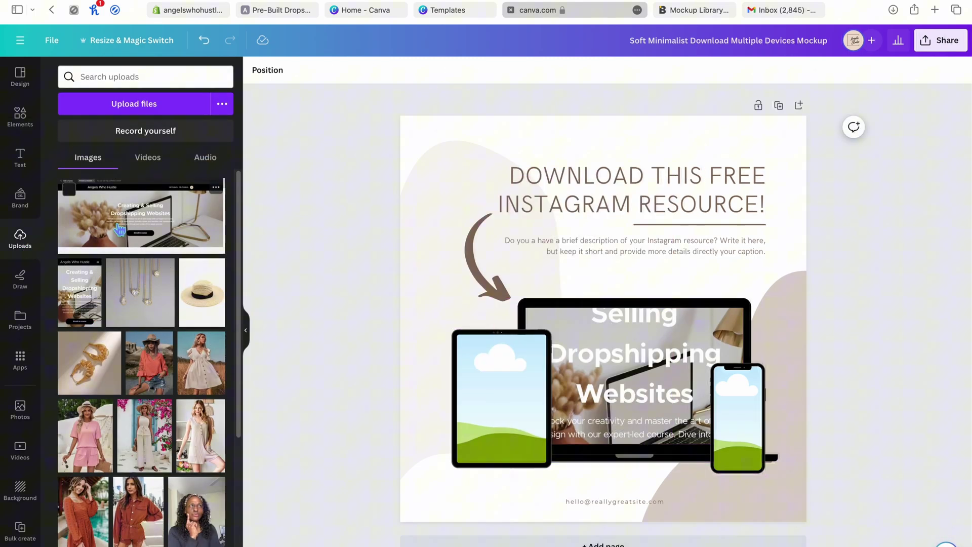
pyautogui.click(91, 304)
pyautogui.moveTo(579, 330); pyautogui.dragTo(499, 343)
pyautogui.click(81, 293)
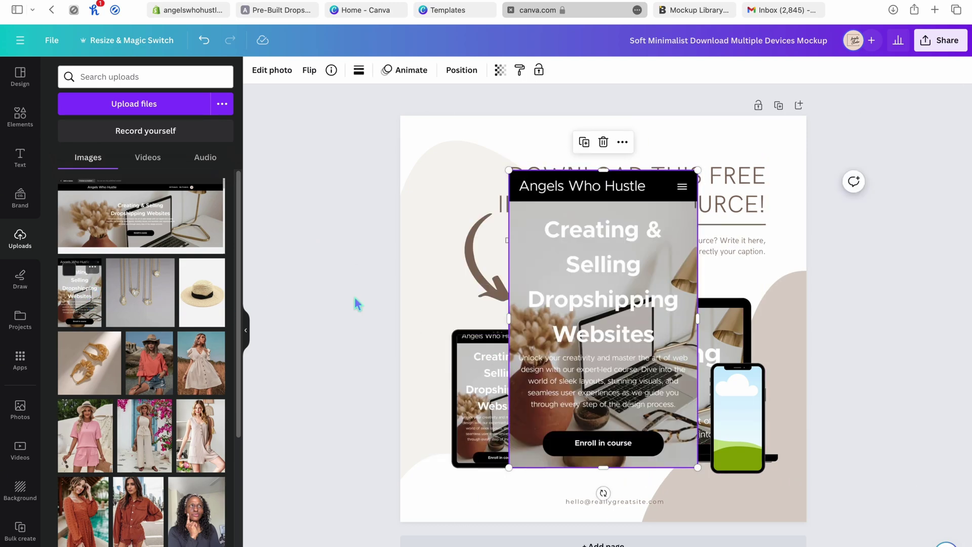
pyautogui.moveTo(626, 279); pyautogui.dragTo(725, 321)
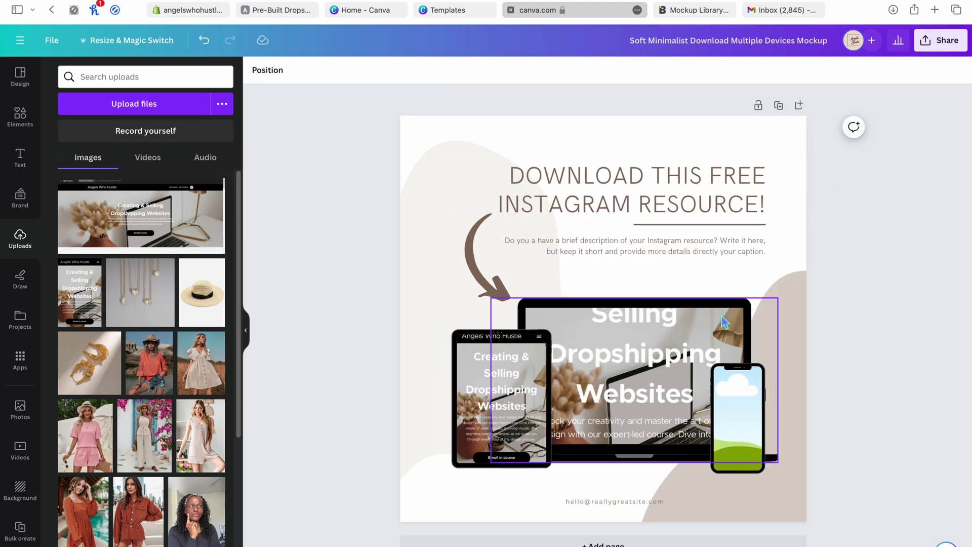
# - Undo the last placement and shrink a screenshot copy down to fit the phone screen
pyautogui.click(204, 40)
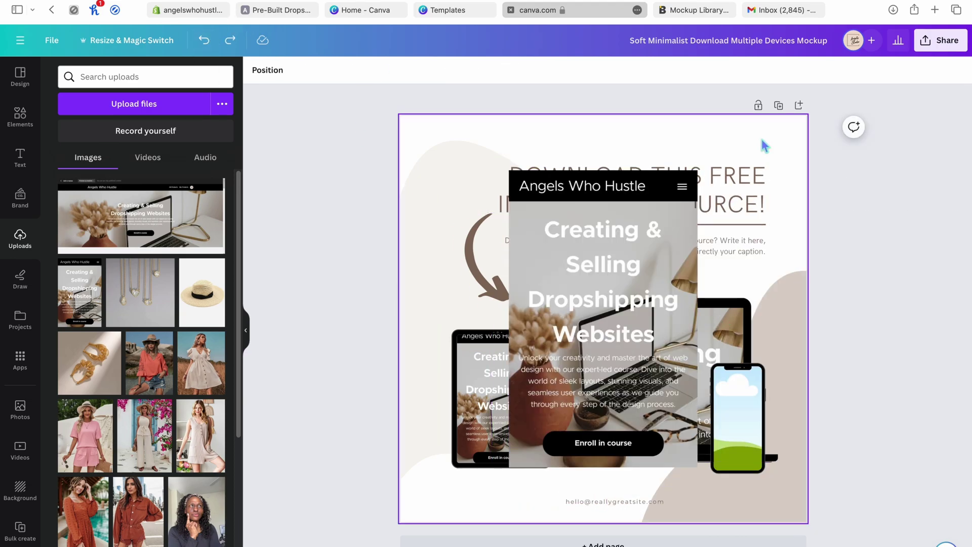
pyautogui.moveTo(700, 176); pyautogui.dragTo(646, 250)
pyautogui.moveTo(614, 308); pyautogui.dragTo(767, 373)
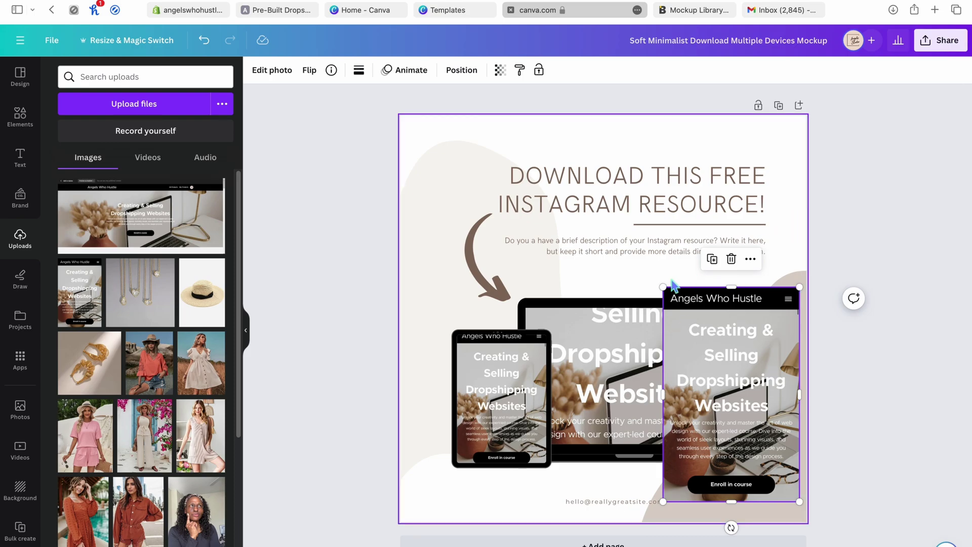
pyautogui.moveTo(664, 288); pyautogui.dragTo(712, 345)
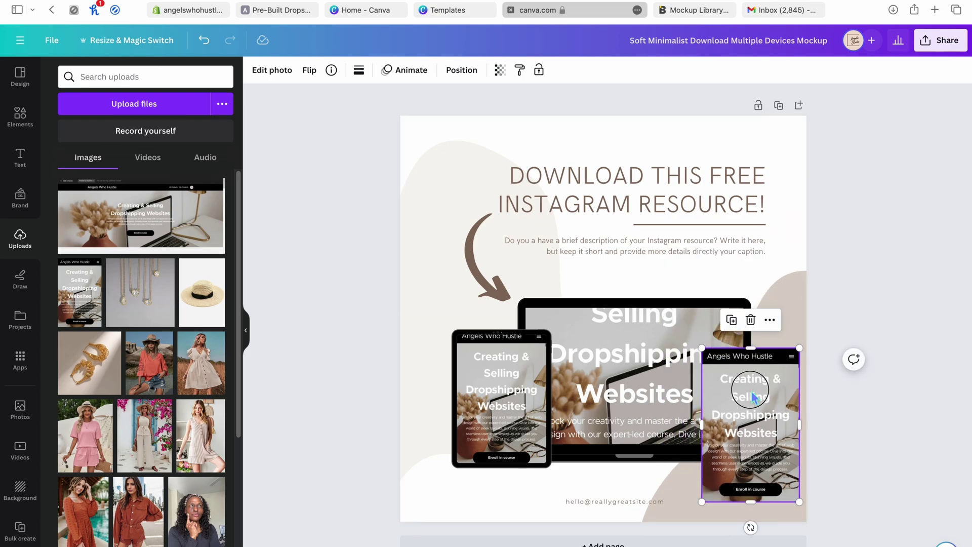
# - Delete the laptop frame's old image and drop the website screenshot into it
pyautogui.click(619, 343)
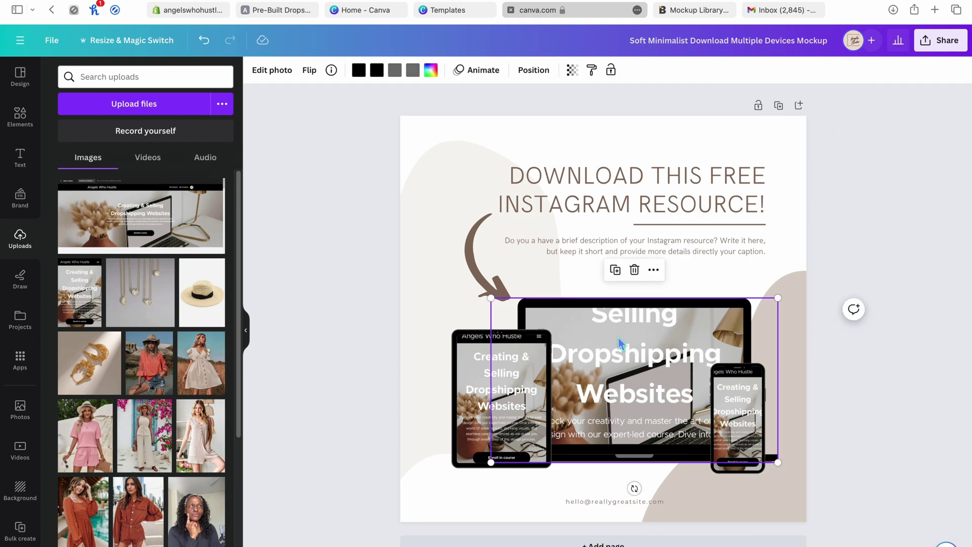
pyautogui.click(635, 269)
pyautogui.click(647, 221)
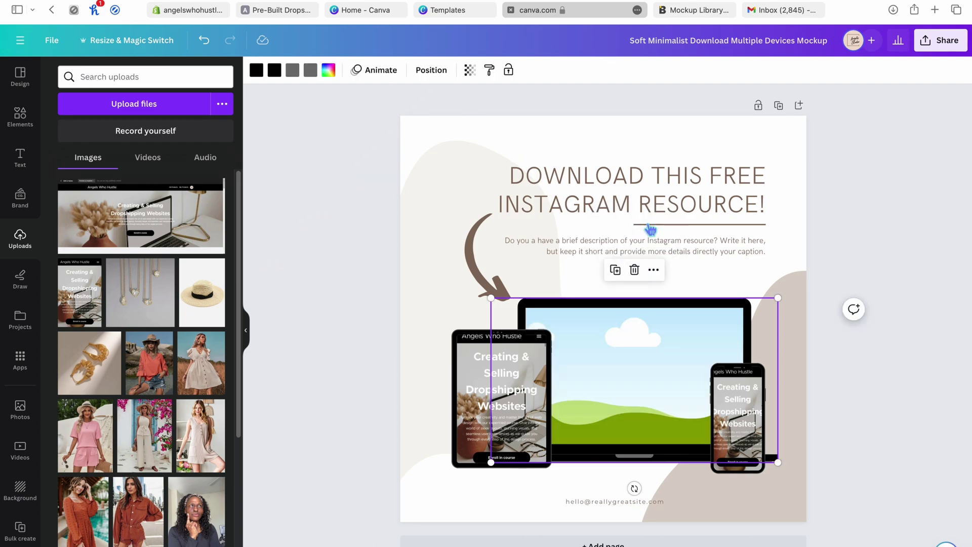
pyautogui.click(140, 215)
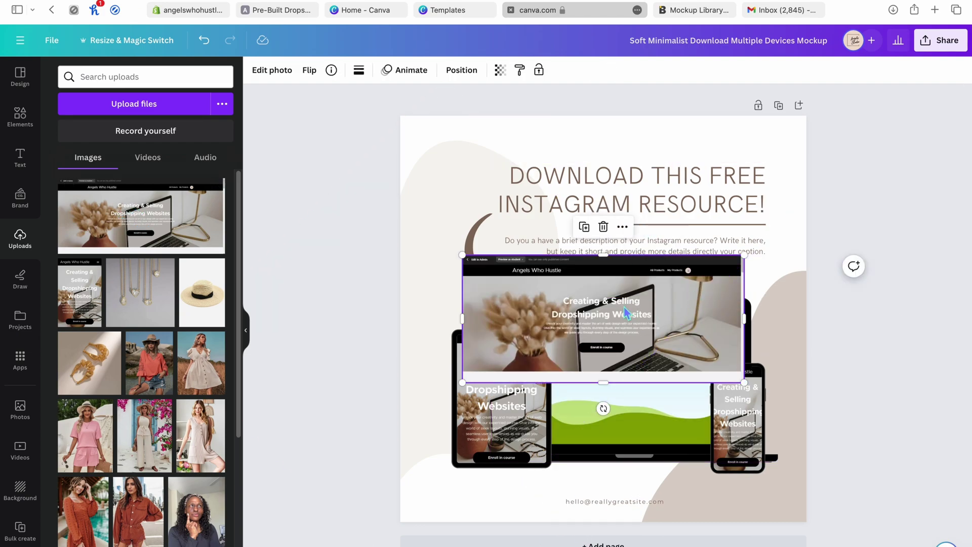
pyautogui.moveTo(626, 314); pyautogui.dragTo(633, 332)
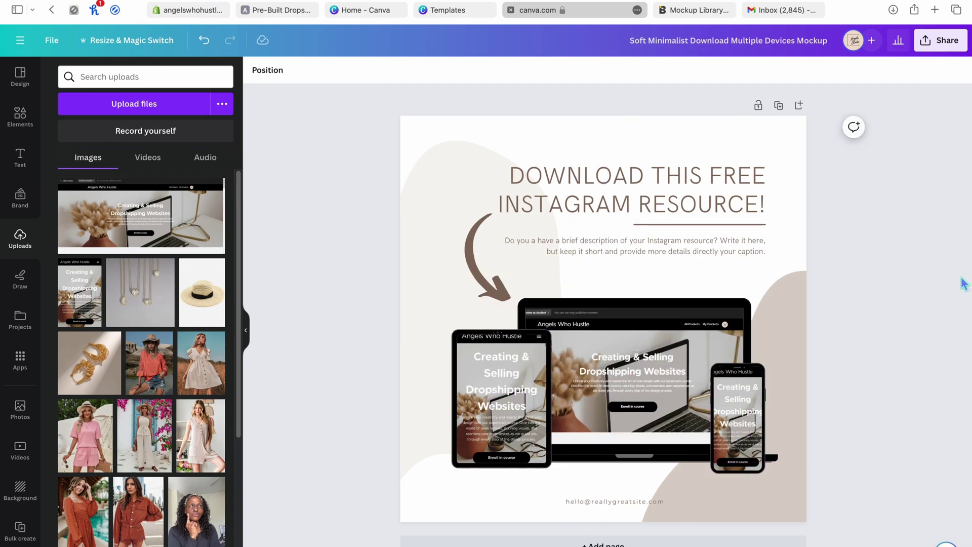
# - Go to Canva Home and switch to the browser tab holding the Course Sale Mockup design
pyautogui.click(20, 41)
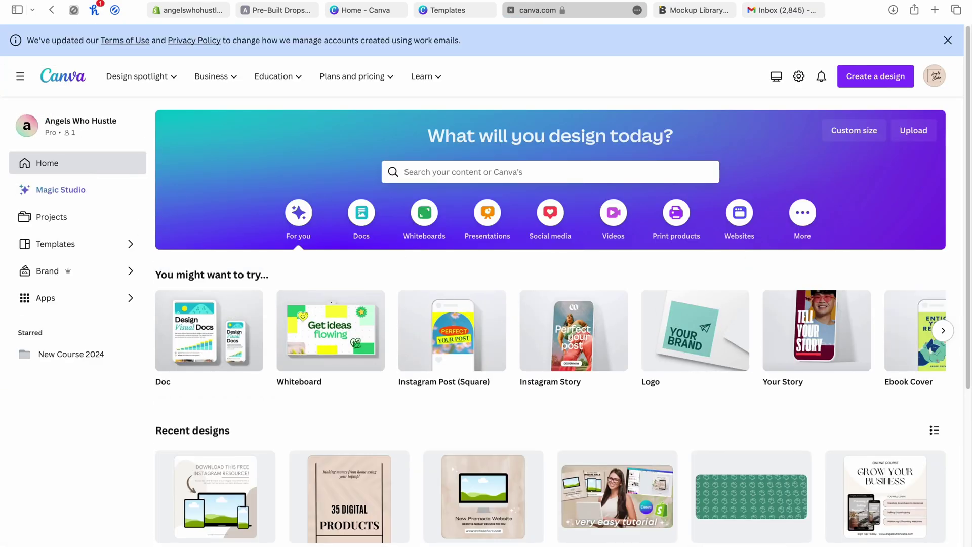
pyautogui.scroll(-1, 965, 103)
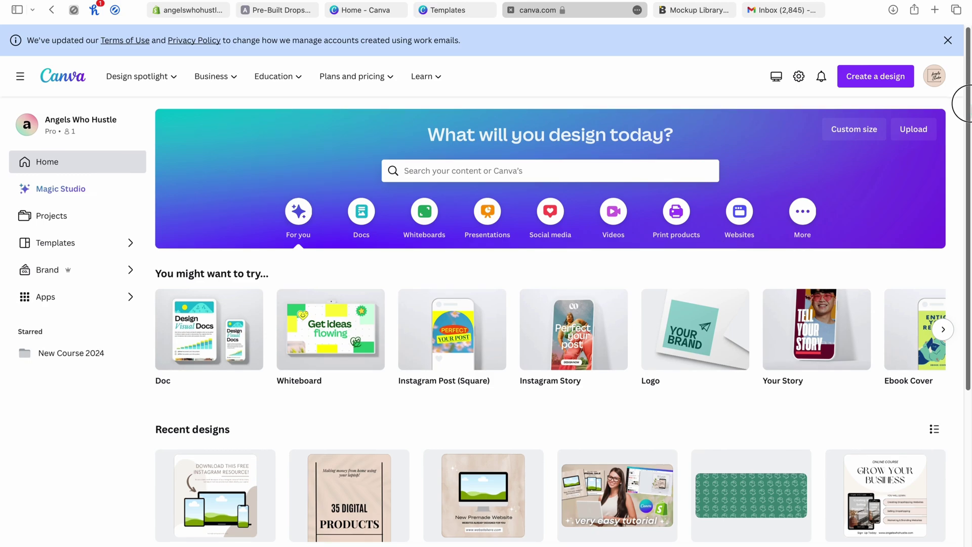
pyautogui.scroll(-2, 964, 104)
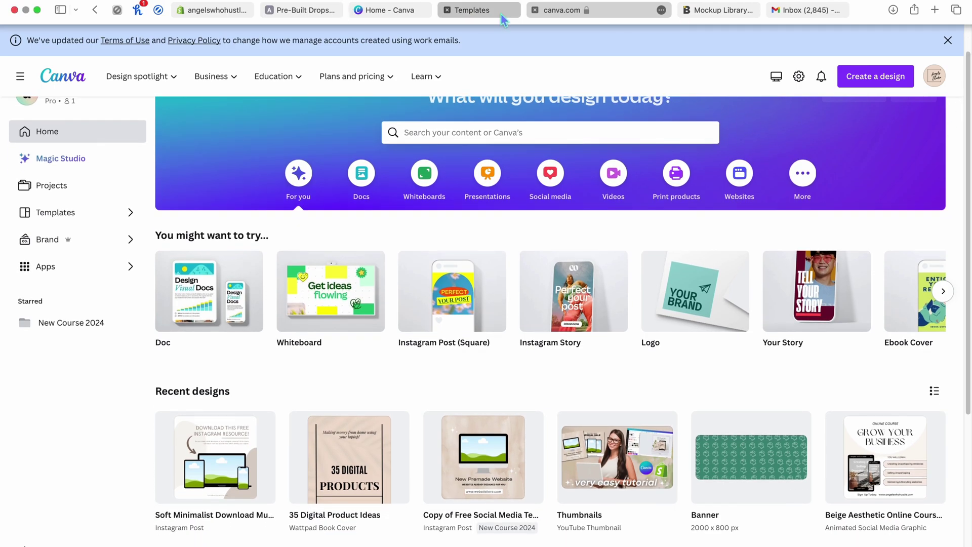
pyautogui.click(495, 10)
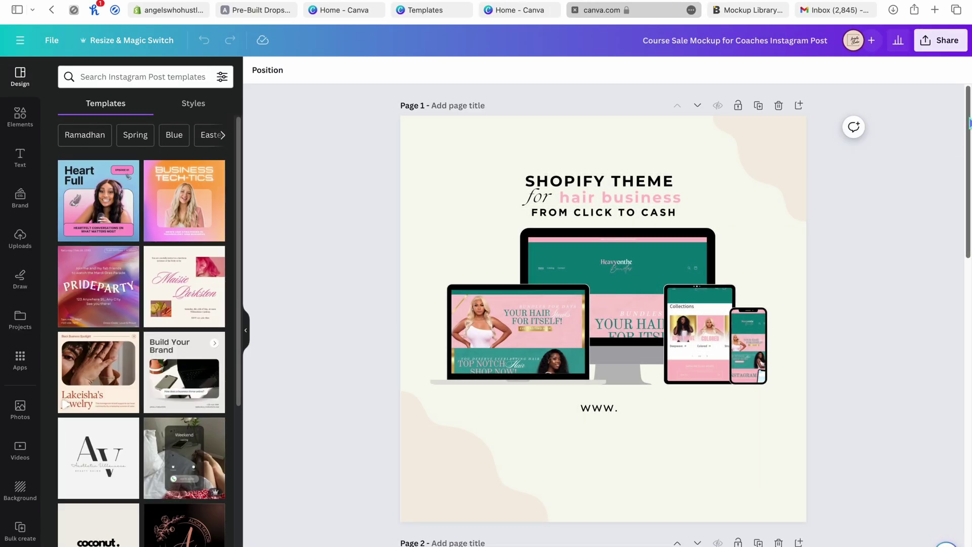
# - Scroll to Page 3 and preview the Shopify device mockup pages in grid view, then return
pyautogui.moveTo(969, 121); pyautogui.dragTo(968, 420)
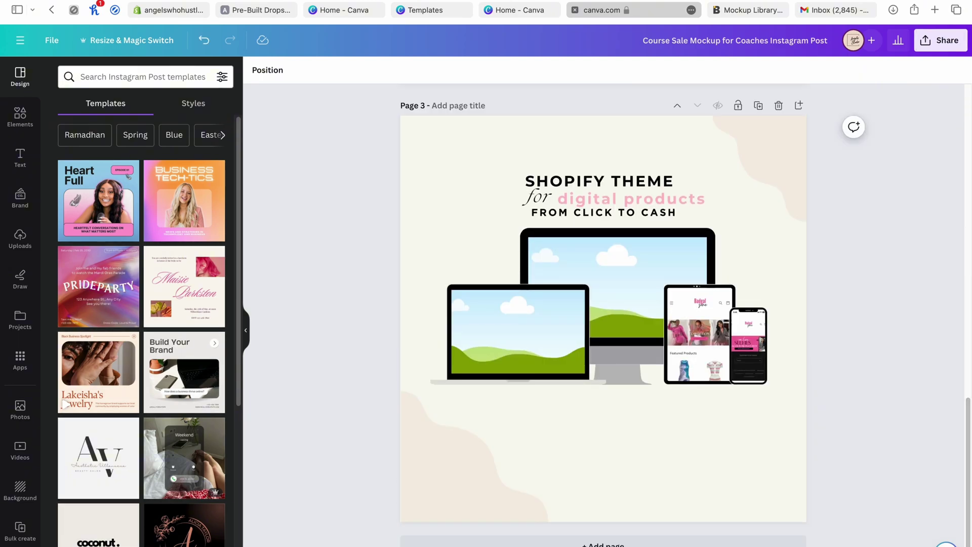
pyautogui.press('super+alt+g')
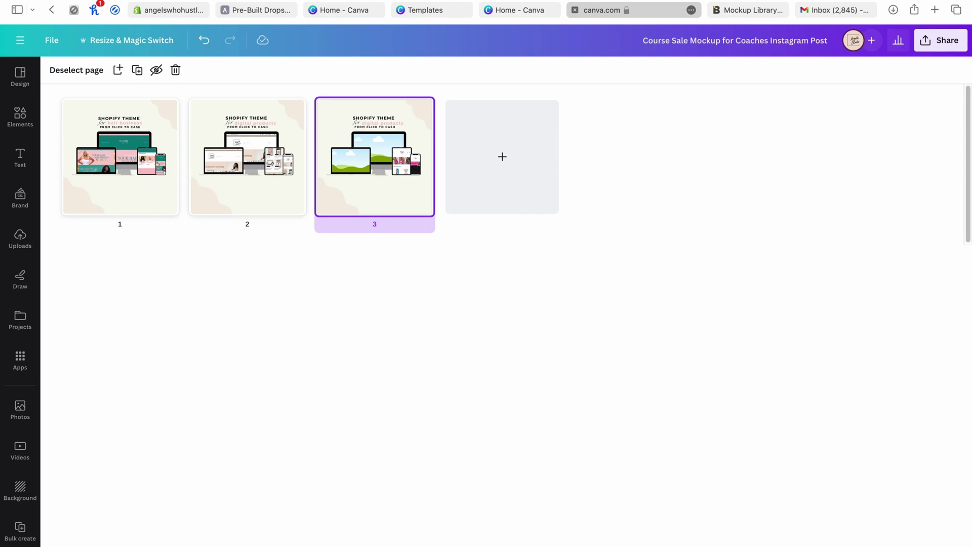
pyautogui.press('super+alt+g')
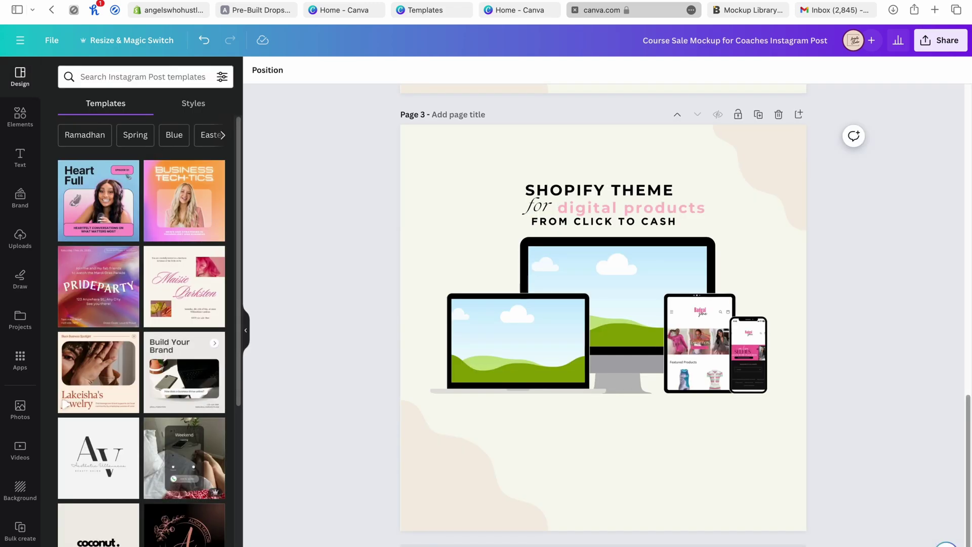
pyautogui.click(967, 468)
# - Scroll to the FREE DOWNLOAD thumbnail and download the free 35 Digital Products book mockup
pyautogui.moveTo(967, 468); pyautogui.dragTo(964, 175)
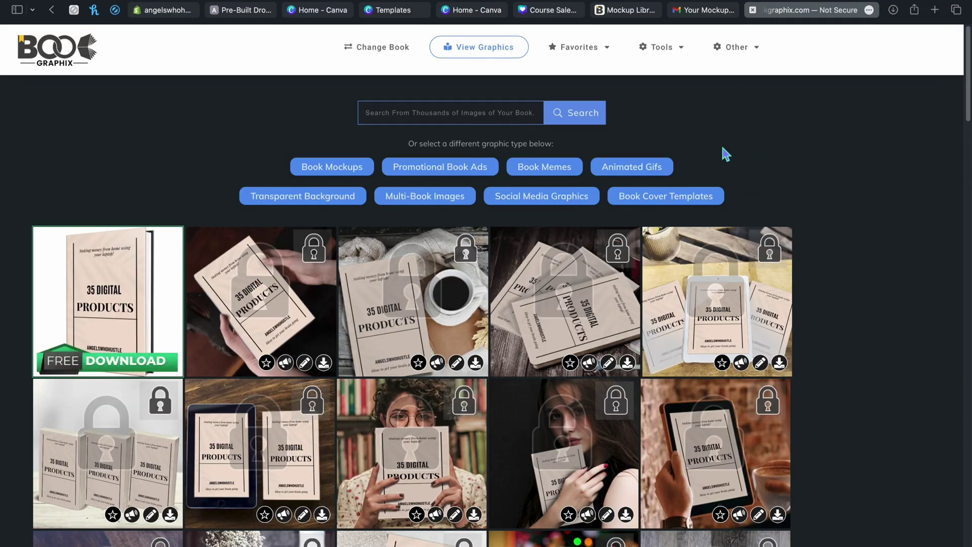
pyautogui.click(969, 69)
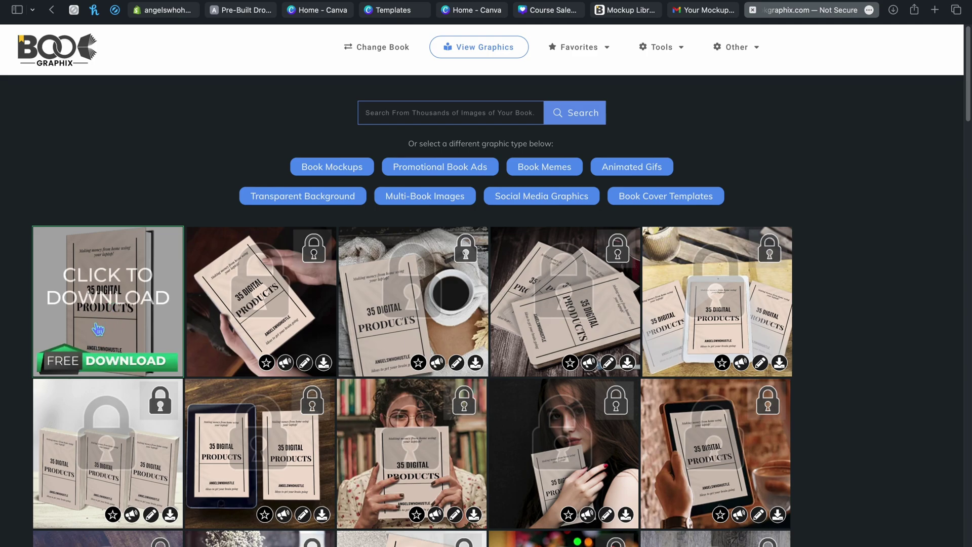
pyautogui.click(89, 343)
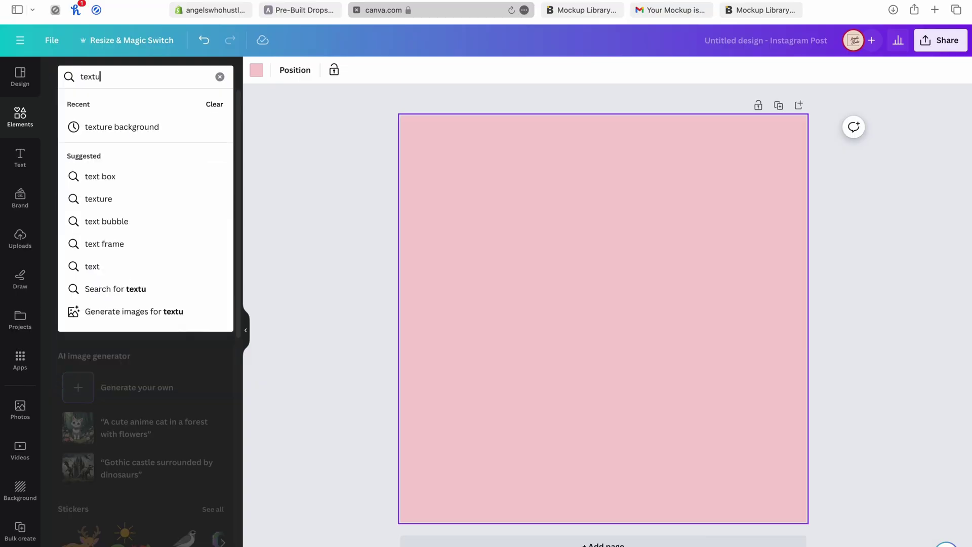
# - Add the crumpled-paper photo from the 'texture background' search and fade it to transparency 11
pyautogui.write('re')
pyautogui.click(123, 129)
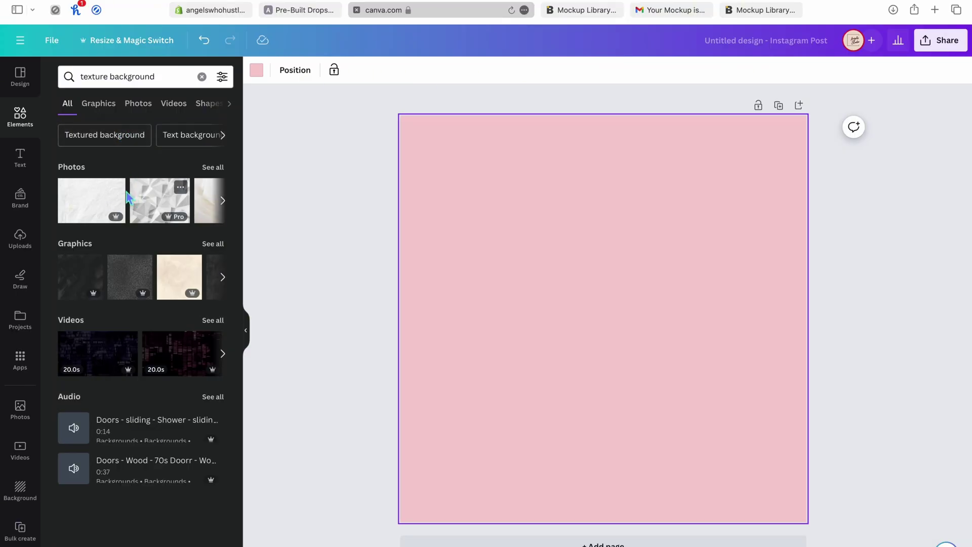
pyautogui.click(100, 209)
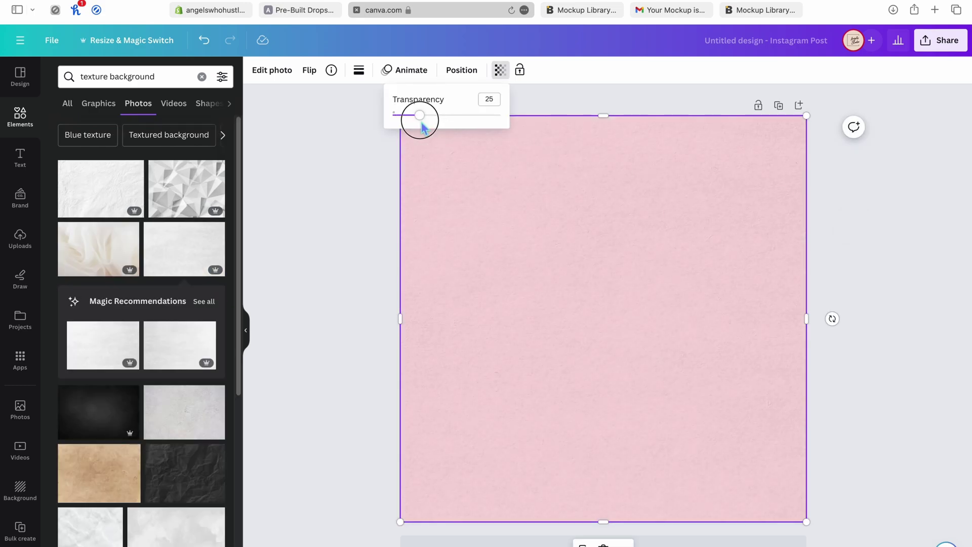
pyautogui.moveTo(422, 122); pyautogui.dragTo(416, 126)
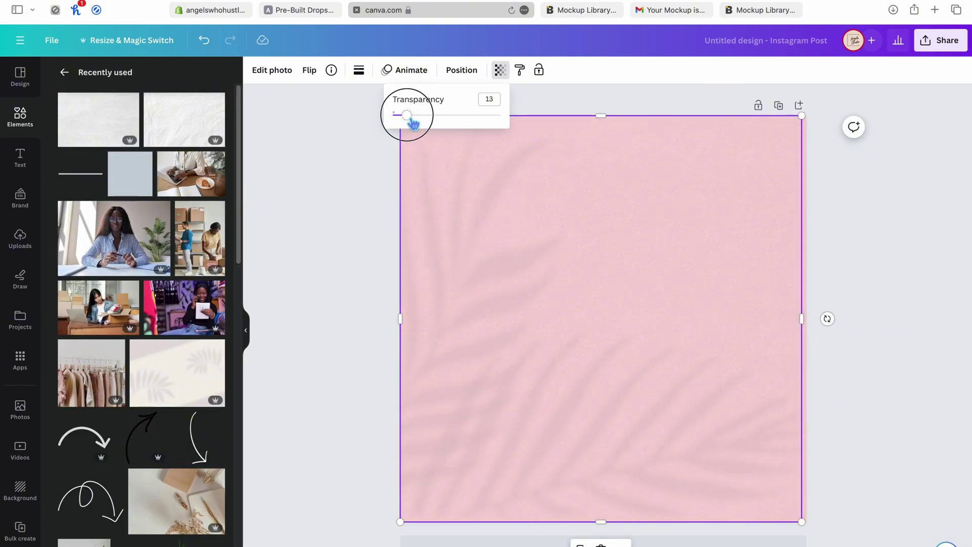
pyautogui.moveTo(414, 124); pyautogui.dragTo(412, 123)
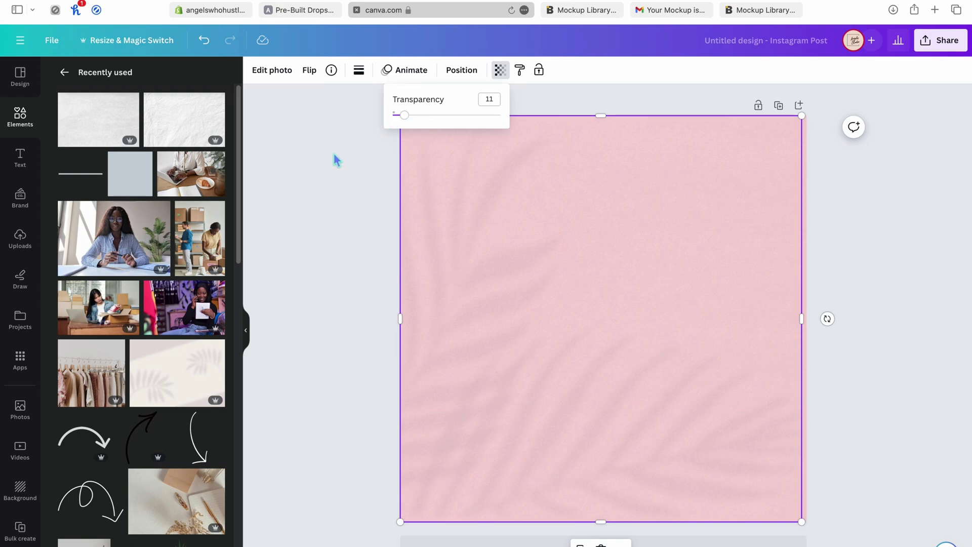
# - Search Elements for 'mockup' device frames
pyautogui.click(315, 175)
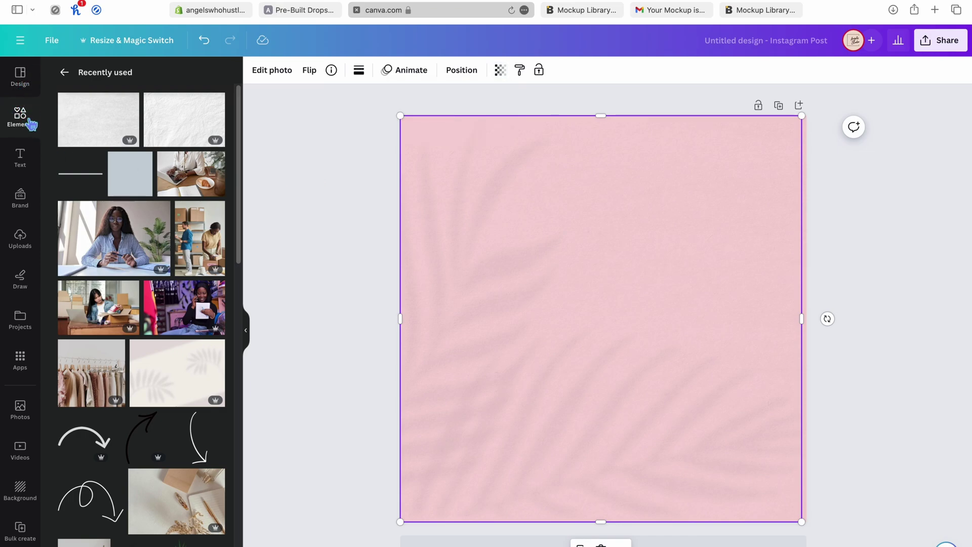
pyautogui.click(31, 126)
pyautogui.click(193, 79)
pyautogui.write('mockup')
pyautogui.press('Return')
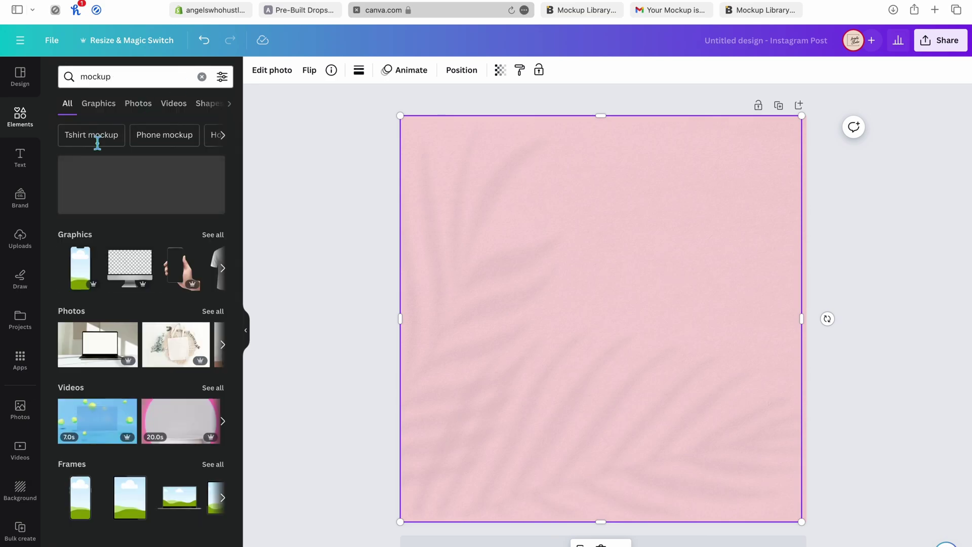
# - Add laptop and tablet mockup frames and arrange them with the phone frame on the post
pyautogui.click(177, 512)
pyautogui.click(141, 483)
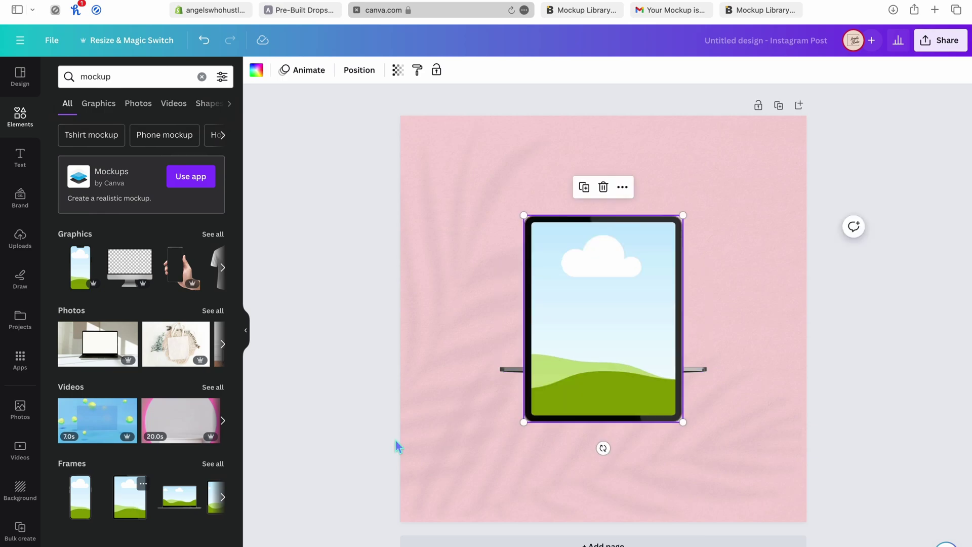
pyautogui.moveTo(626, 342); pyautogui.dragTo(566, 408)
pyautogui.click(685, 321)
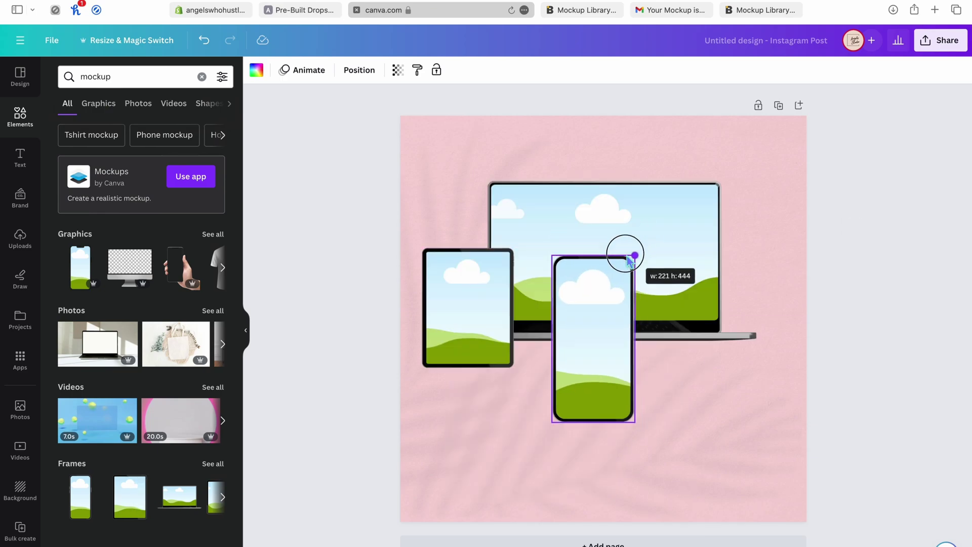
pyautogui.moveTo(632, 254); pyautogui.dragTo(736, 321)
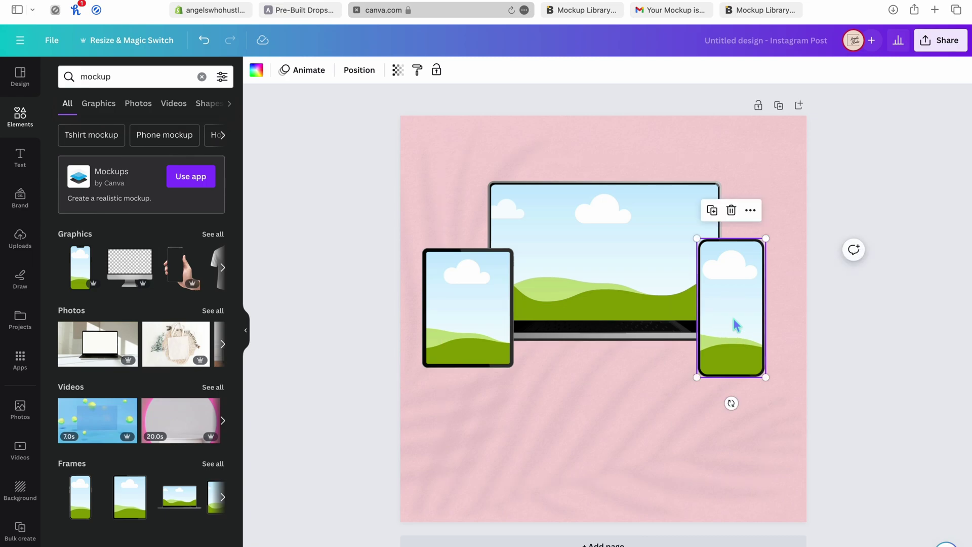
# - Add a Heading text box at the top centre of the post
pyautogui.click(32, 171)
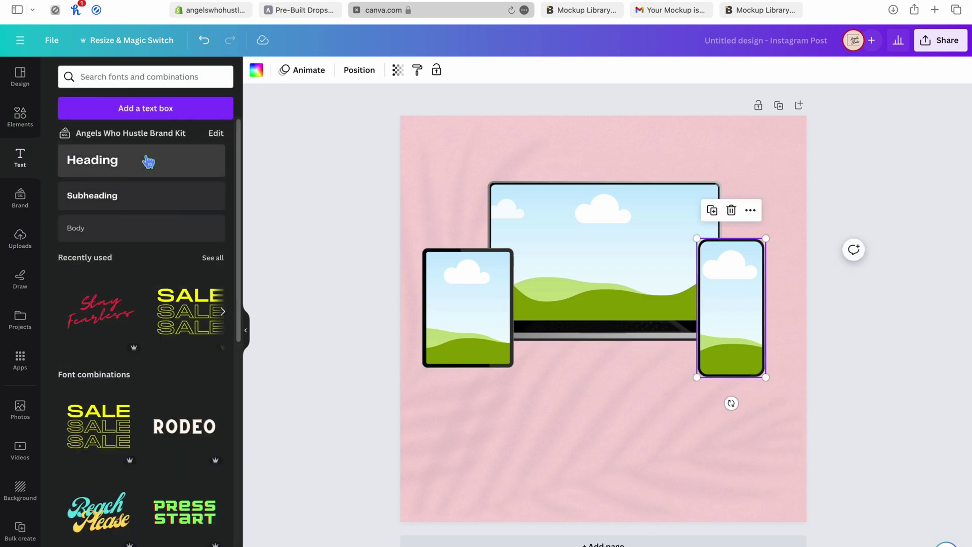
pyautogui.click(167, 169)
pyautogui.moveTo(741, 421); pyautogui.dragTo(642, 177)
# - Stretch the texture photo to fill the page and nudge it slightly down
pyautogui.click(798, 458)
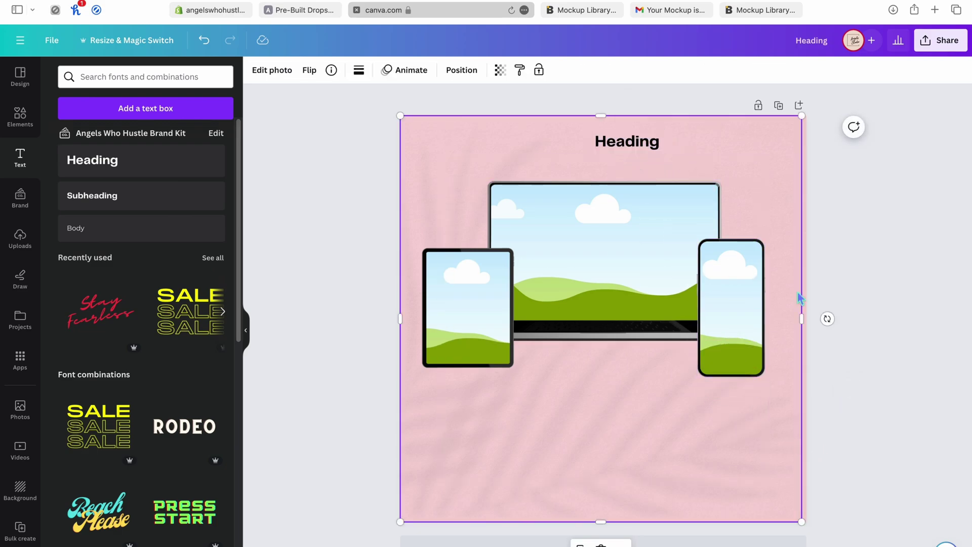
pyautogui.moveTo(805, 117); pyautogui.dragTo(810, 113)
pyautogui.click(854, 205)
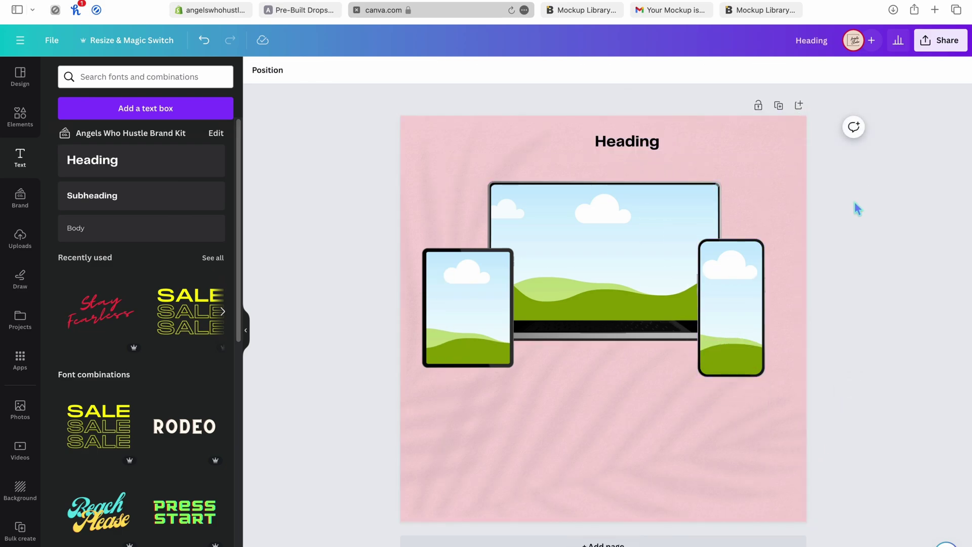
pyautogui.click(630, 119)
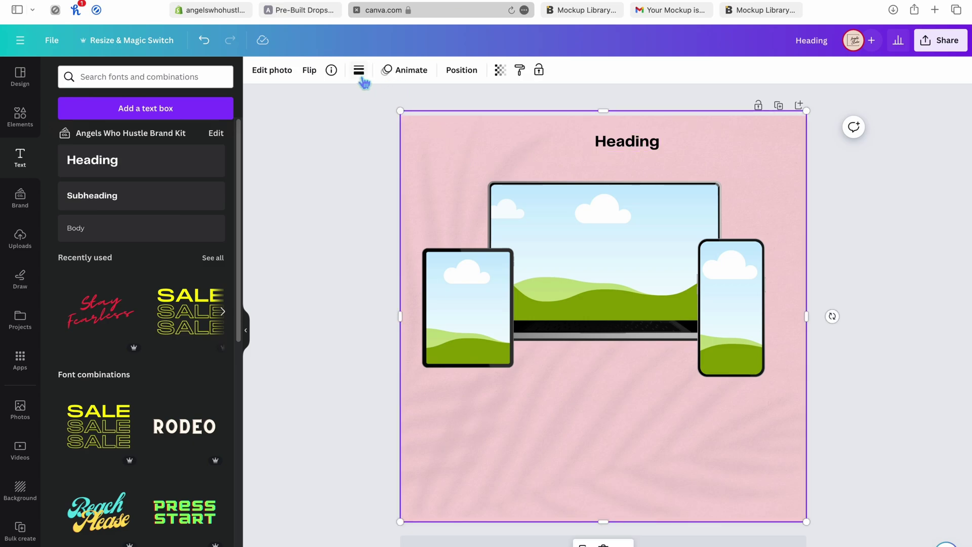
pyautogui.moveTo(425, 160)
pyautogui.mouseDown()
pyautogui.moveTo(493, 157)
pyautogui.moveTo(428, 146)
pyautogui.moveTo(436, 135)
pyautogui.moveTo(478, 145)
pyautogui.moveTo(440, 155)
pyautogui.mouseUp()
# - Set the page background to the beige brand-kit colour
pyautogui.click(440, 155)
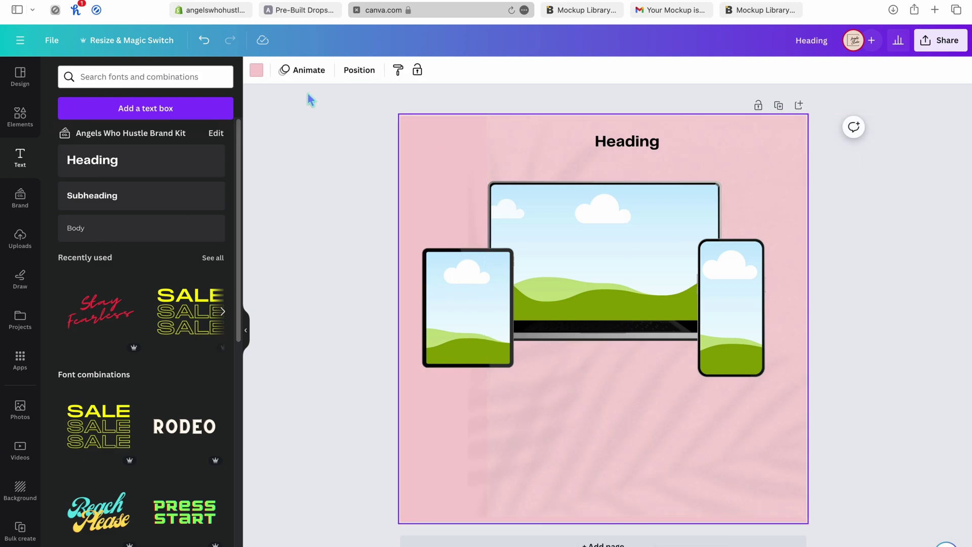
pyautogui.click(256, 70)
pyautogui.click(222, 77)
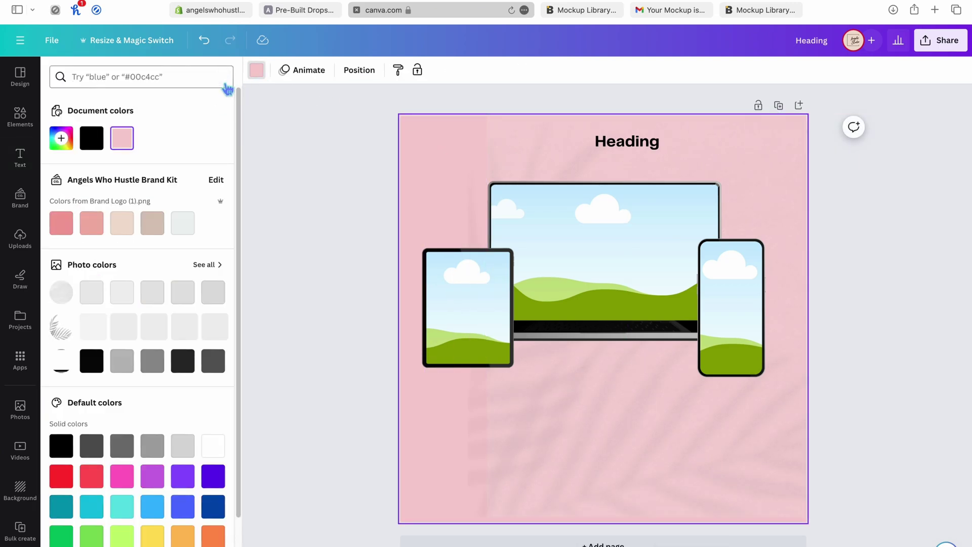
pyautogui.click(127, 240)
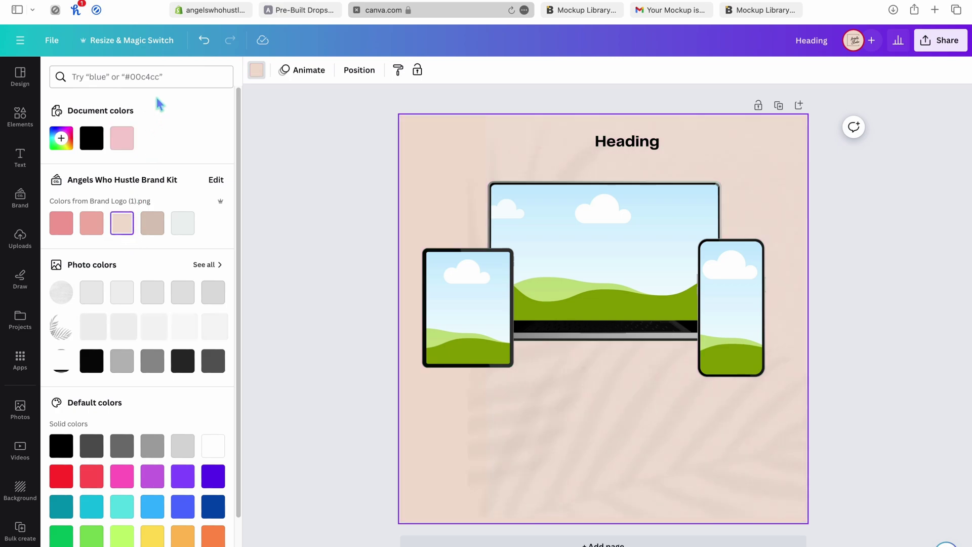
# - Realign the leaf-shadow photo overlay back over the page
pyautogui.moveTo(593, 427); pyautogui.dragTo(523, 428)
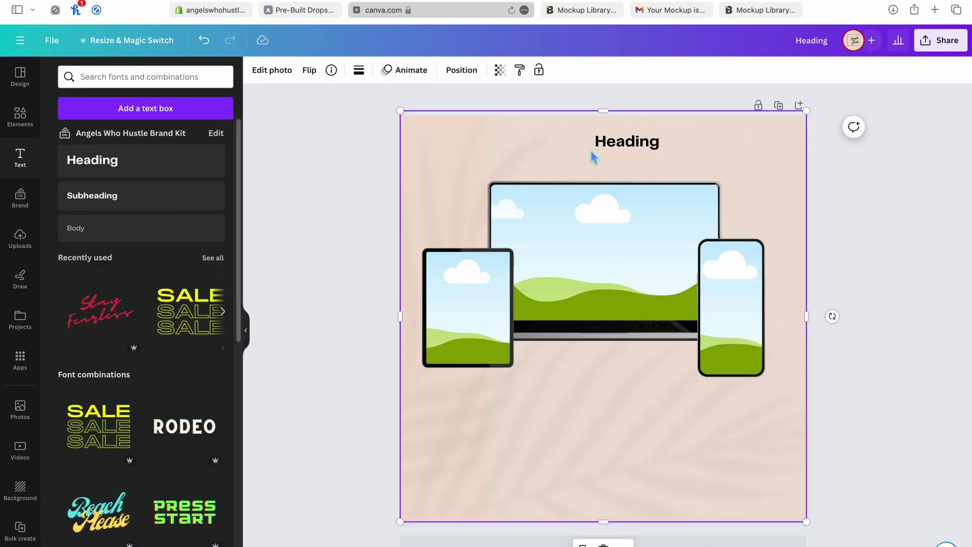
pyautogui.moveTo(653, 430); pyautogui.dragTo(760, 428)
pyautogui.click(505, 153)
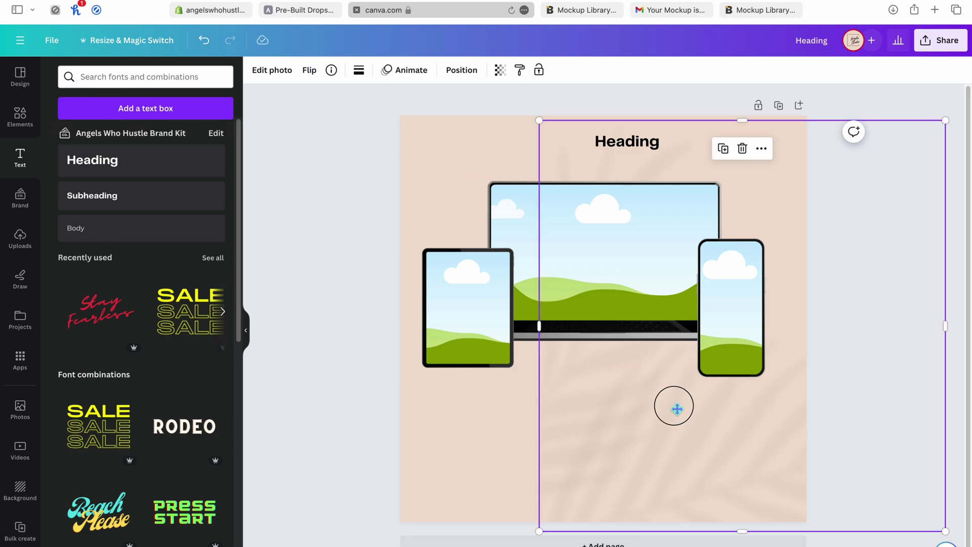
pyautogui.moveTo(673, 408); pyautogui.dragTo(540, 403)
# - Enlarge and centre the heading as LAUNCHING SOON in Mont at 51.2
pyautogui.click(892, 357)
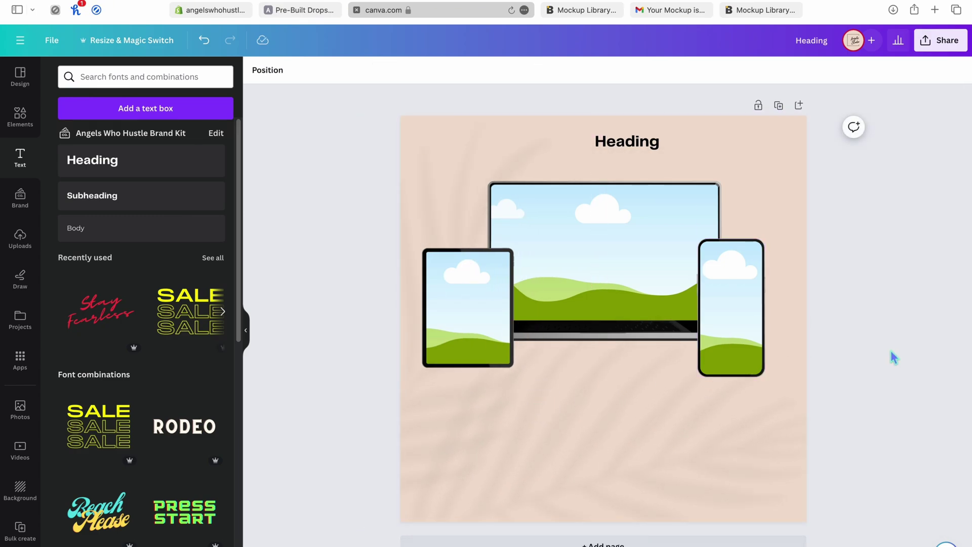
pyautogui.click(659, 146)
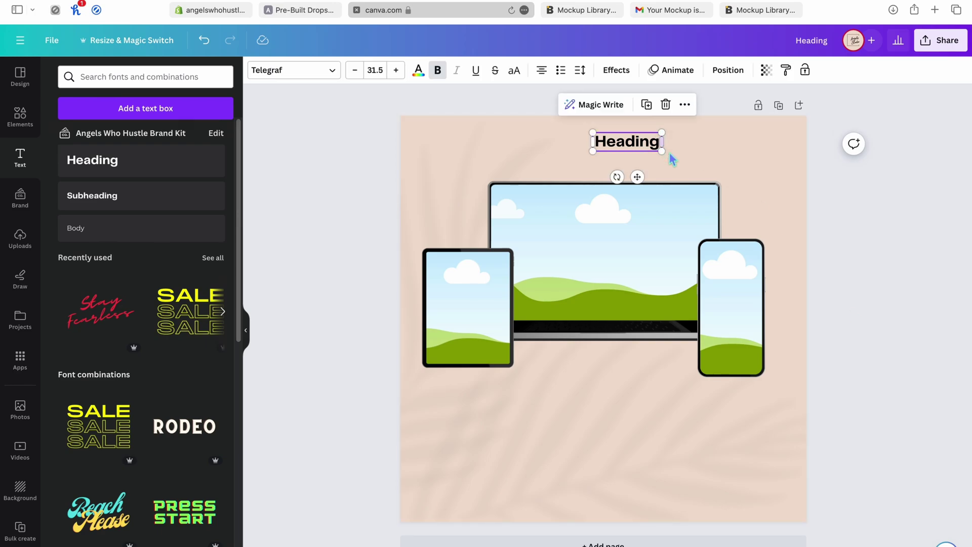
pyautogui.moveTo(670, 159); pyautogui.dragTo(706, 170)
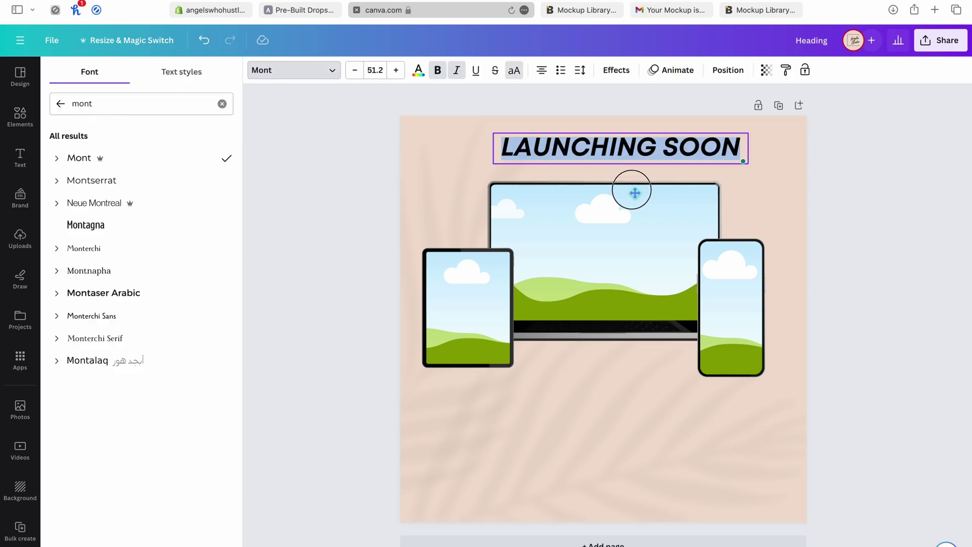
pyautogui.moveTo(631, 191); pyautogui.dragTo(616, 191)
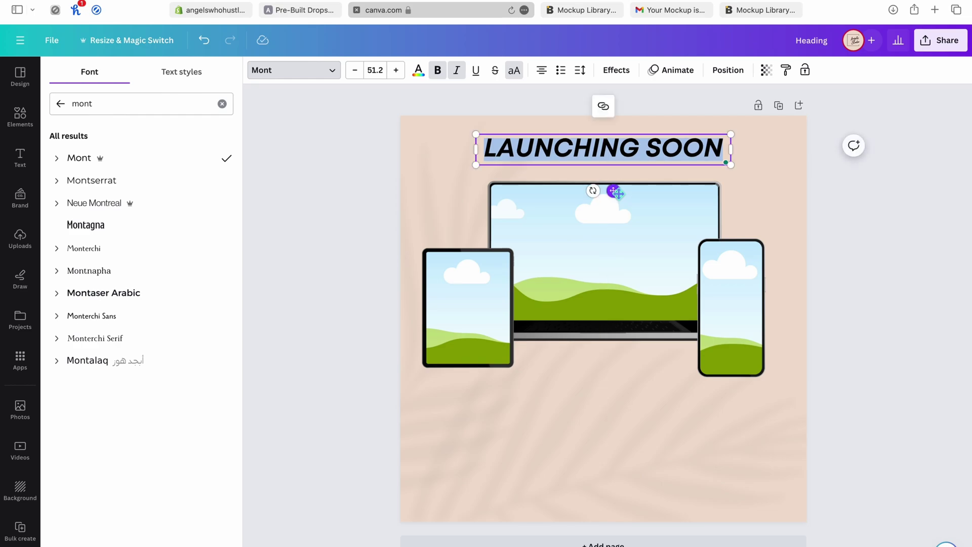
# - Place a duplicate of the LAUNCHING SOON heading below the device mockups
pyautogui.click(755, 177)
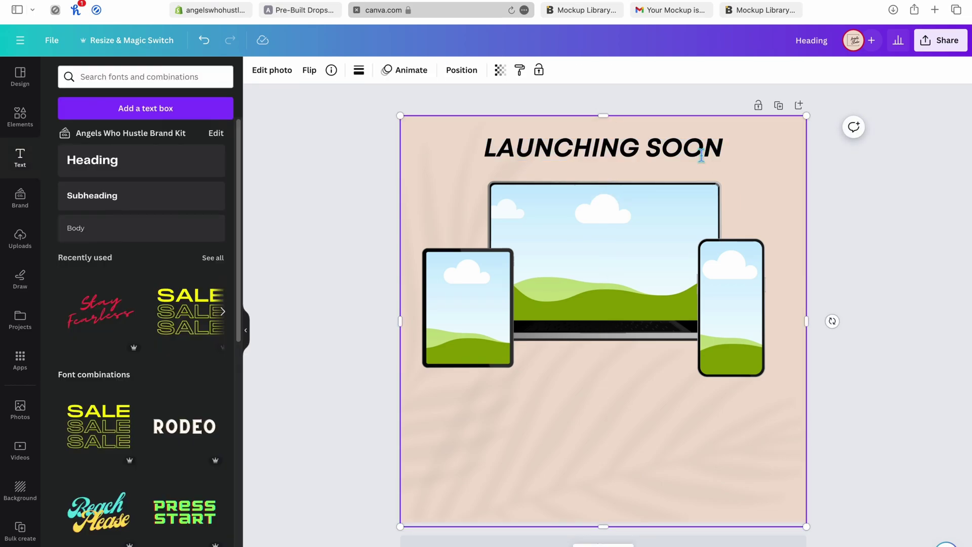
pyautogui.click(679, 153)
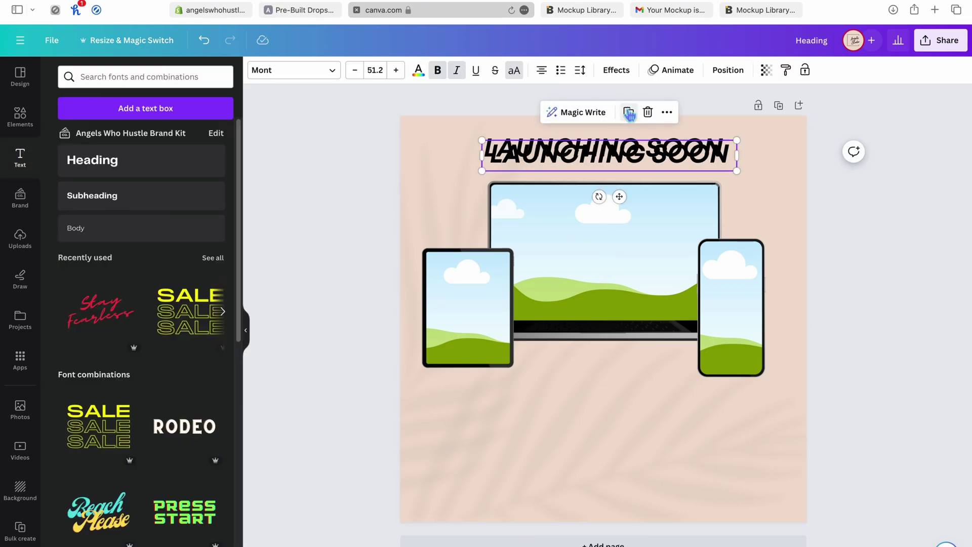
pyautogui.moveTo(618, 196); pyautogui.dragTo(605, 449)
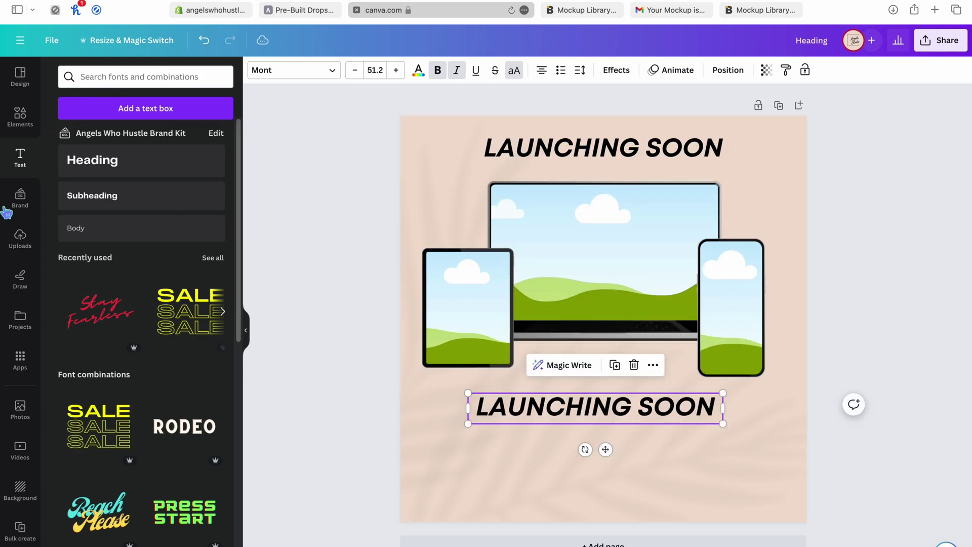
pyautogui.click(21, 116)
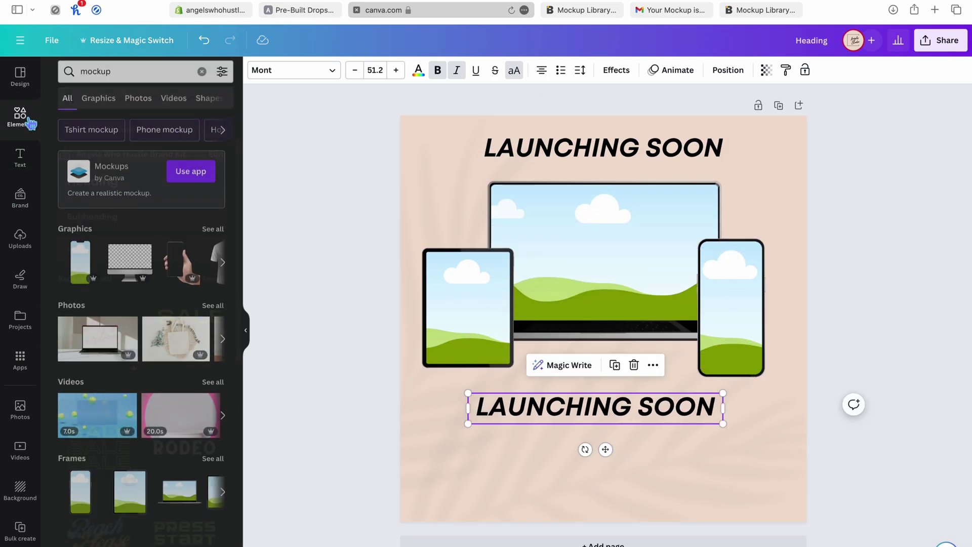
# - Add a square and turn it into a full-width beige bar along the page bottom
pyautogui.click(202, 77)
pyautogui.click(74, 243)
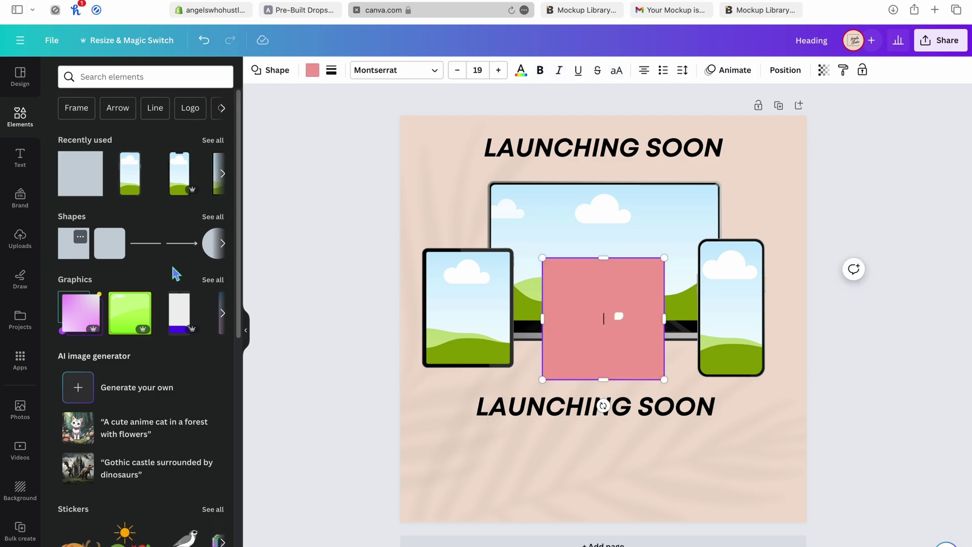
pyautogui.click(592, 463)
pyautogui.moveTo(607, 348); pyautogui.dragTo(466, 504)
pyautogui.moveTo(460, 412); pyautogui.dragTo(459, 495)
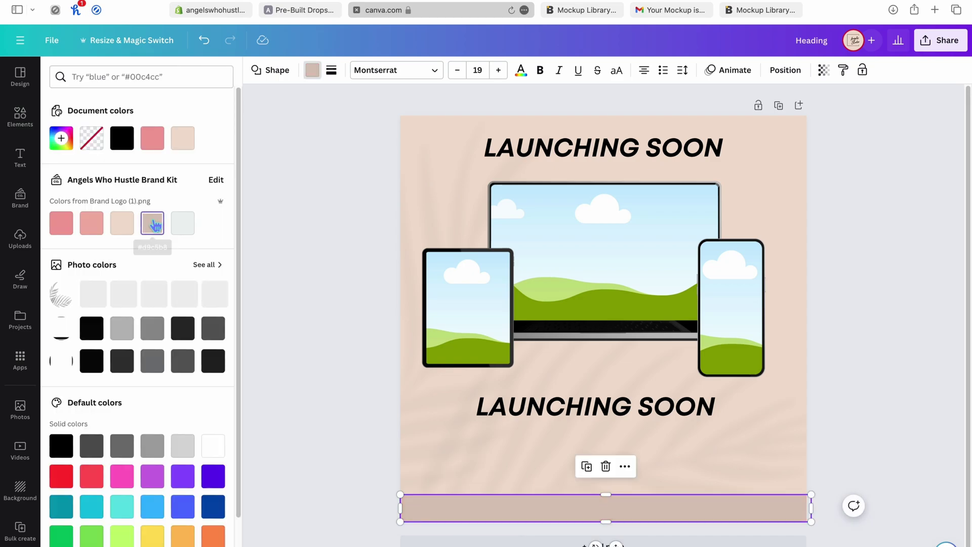
pyautogui.click(152, 224)
pyautogui.click(501, 412)
pyautogui.moveTo(468, 423); pyautogui.dragTo(552, 413)
pyautogui.moveTo(650, 448); pyautogui.dragTo(620, 543)
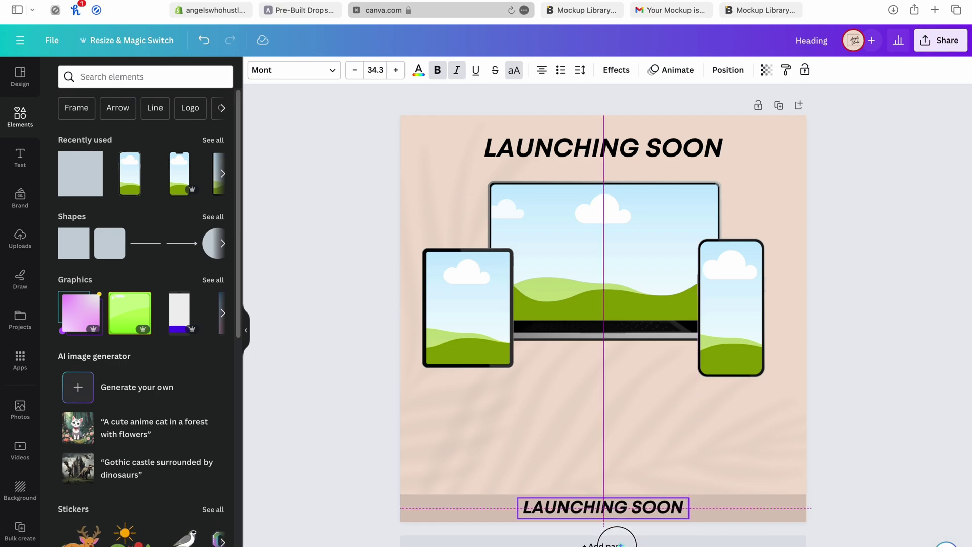
pyautogui.doubleClick(609, 516)
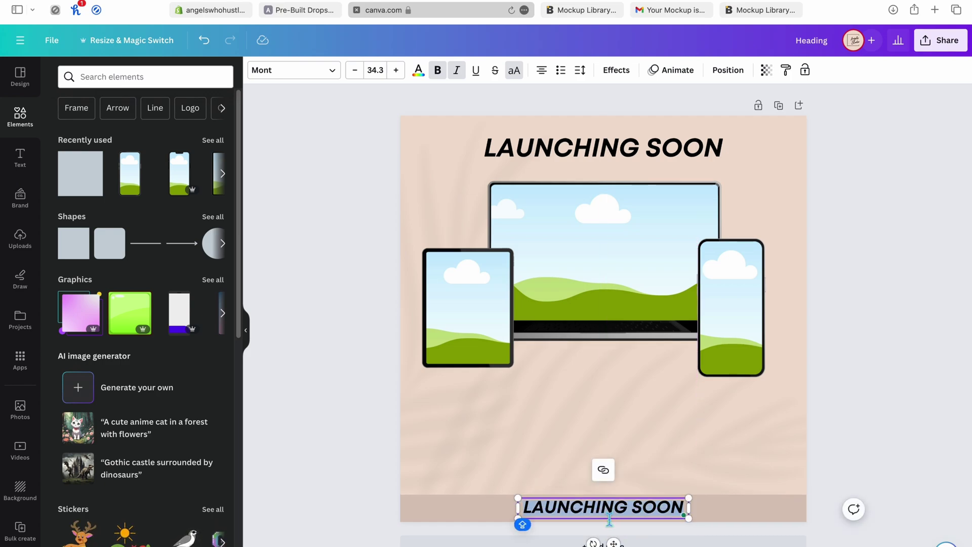
pyautogui.click(514, 70)
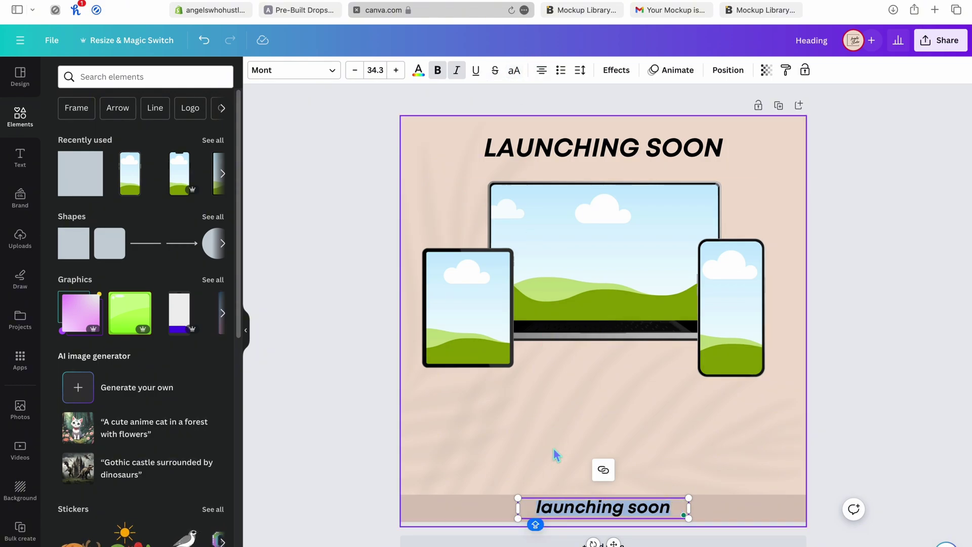
pyautogui.write('W')
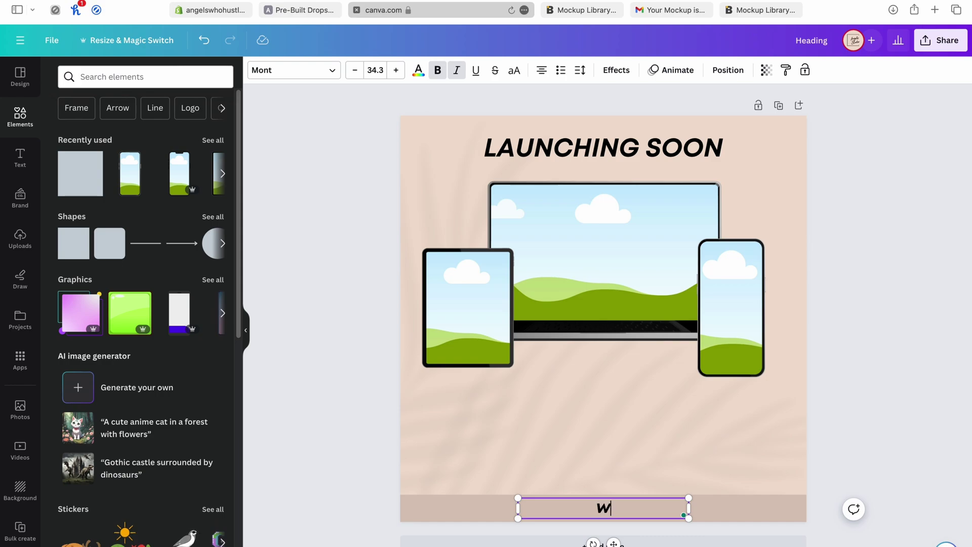
pyautogui.write('ww.webs')
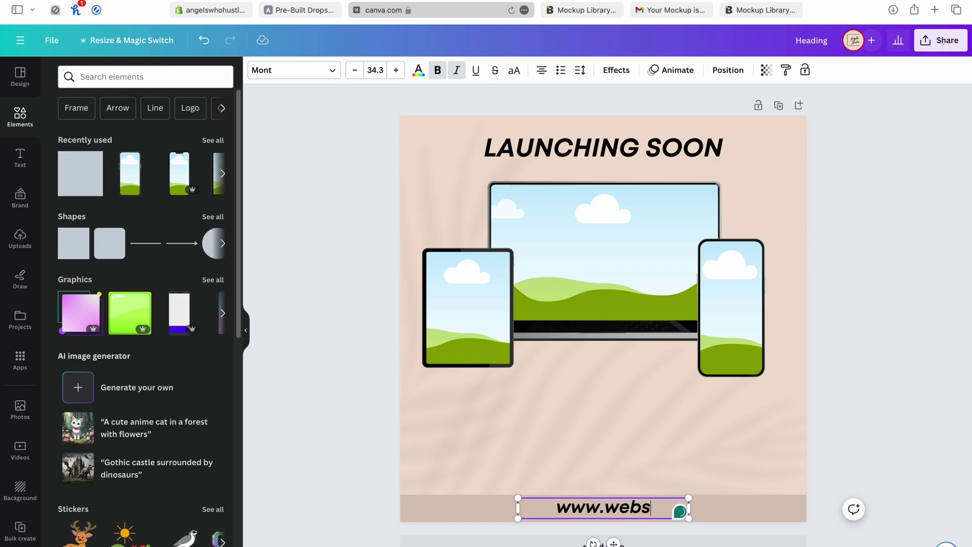
pyautogui.write('itehere')
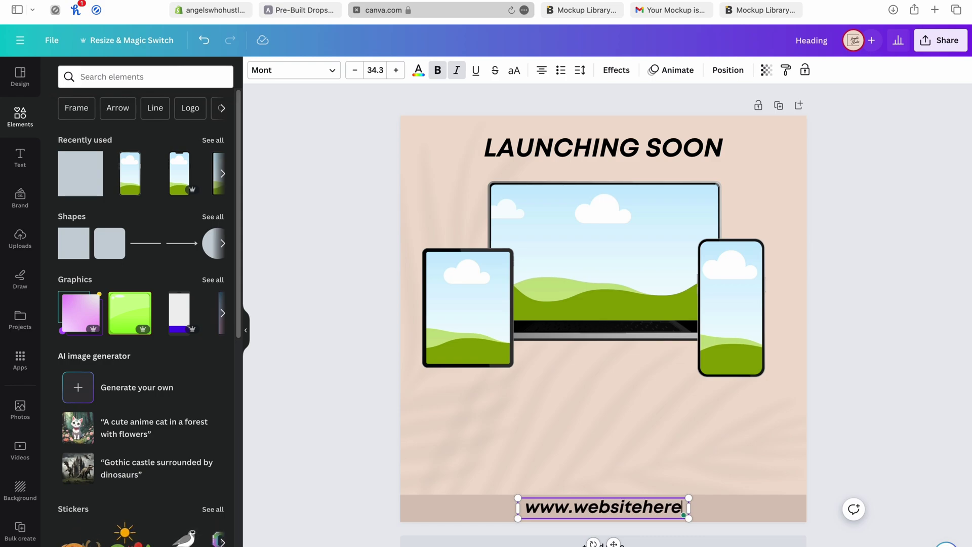
pyautogui.write('.com')
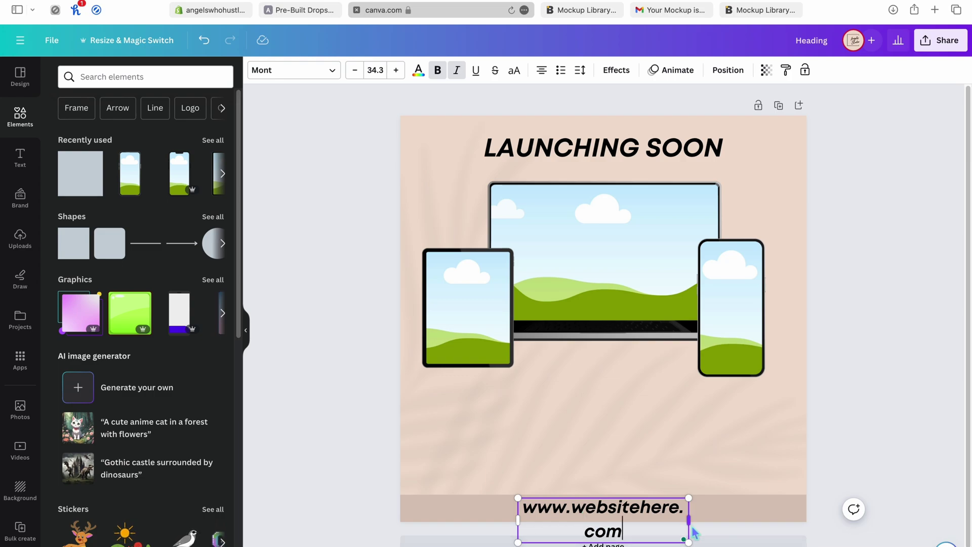
# - Widen the URL text box and increase its letter spacing so it fits one line
pyautogui.moveTo(692, 527); pyautogui.dragTo(731, 509)
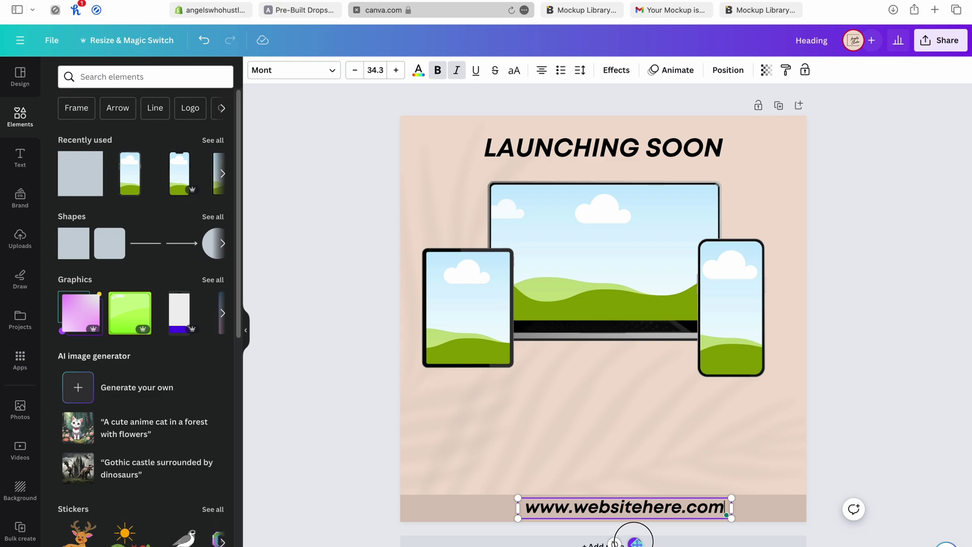
pyautogui.click(579, 70)
pyautogui.moveTo(609, 117); pyautogui.dragTo(636, 118)
pyautogui.click(713, 522)
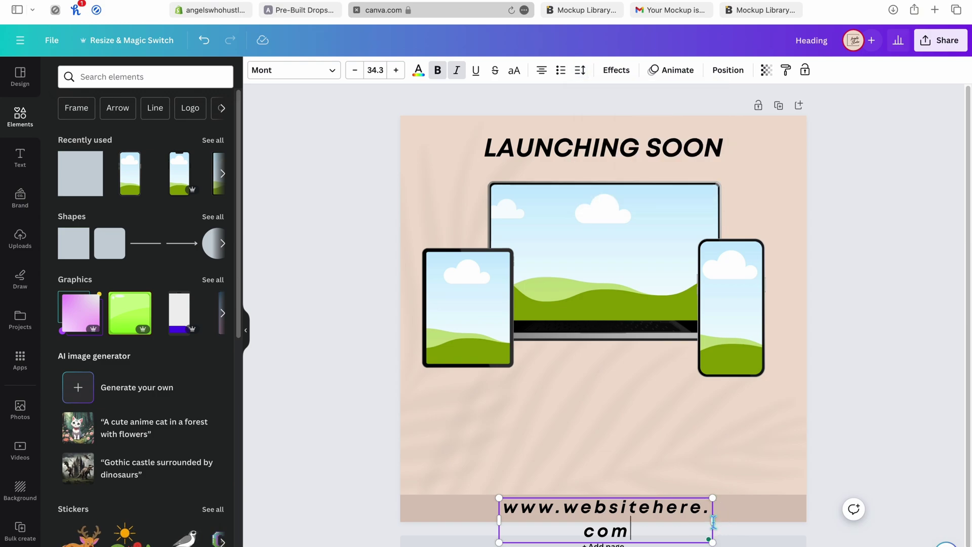
pyautogui.moveTo(714, 520); pyautogui.dragTo(771, 511)
# - Centre the URL and move the device mockup group lower and centred on the page
pyautogui.moveTo(648, 543); pyautogui.dragTo(618, 542)
pyautogui.moveTo(768, 409); pyautogui.dragTo(496, 238)
pyautogui.moveTo(564, 287); pyautogui.dragTo(561, 334)
pyautogui.moveTo(470, 334); pyautogui.dragTo(461, 370)
# - Shrink the phone mockup and reduce the URL font size by two steps
pyautogui.click(760, 380)
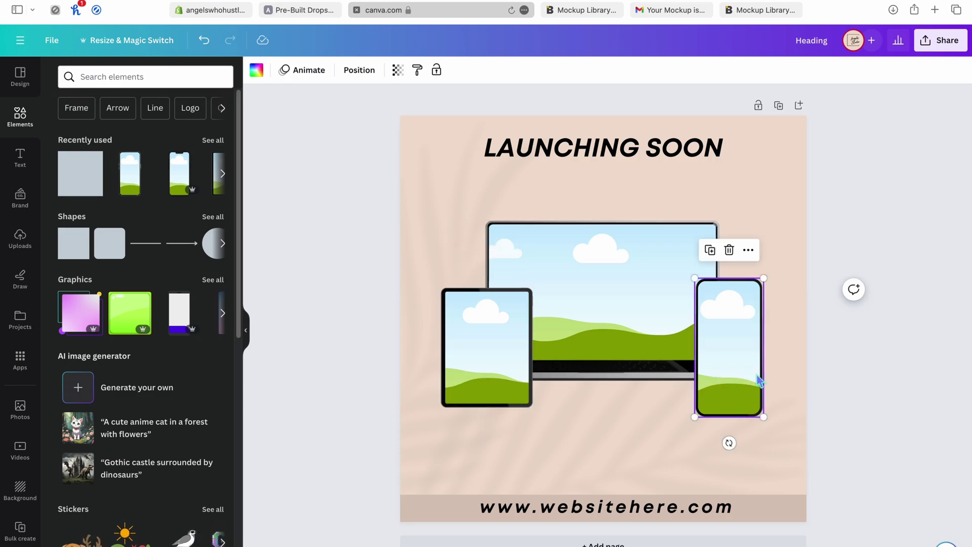
pyautogui.moveTo(764, 418); pyautogui.dragTo(758, 407)
pyautogui.click(952, 414)
pyautogui.click(608, 508)
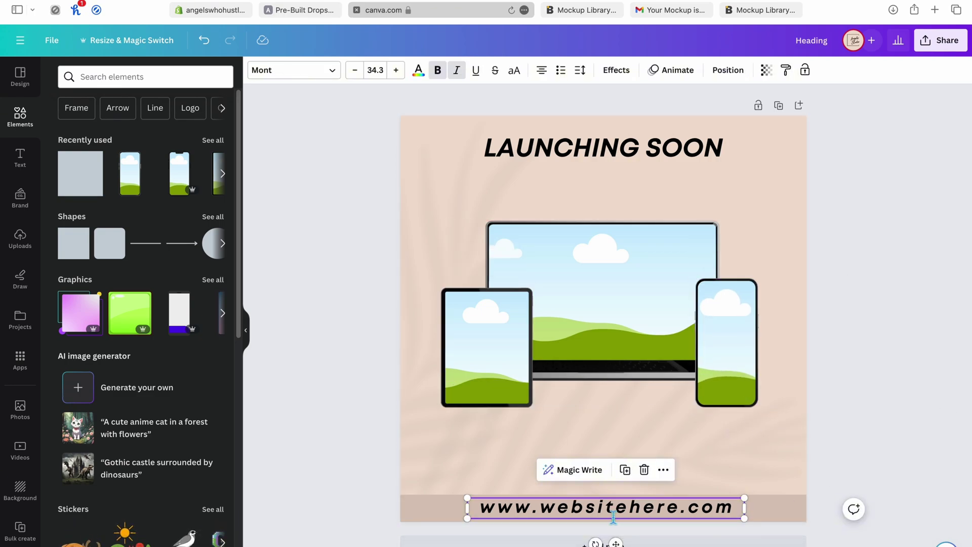
pyautogui.click(359, 76)
pyautogui.click(359, 76)
pyautogui.click(359, 76)
pyautogui.click(359, 76)
pyautogui.click(899, 342)
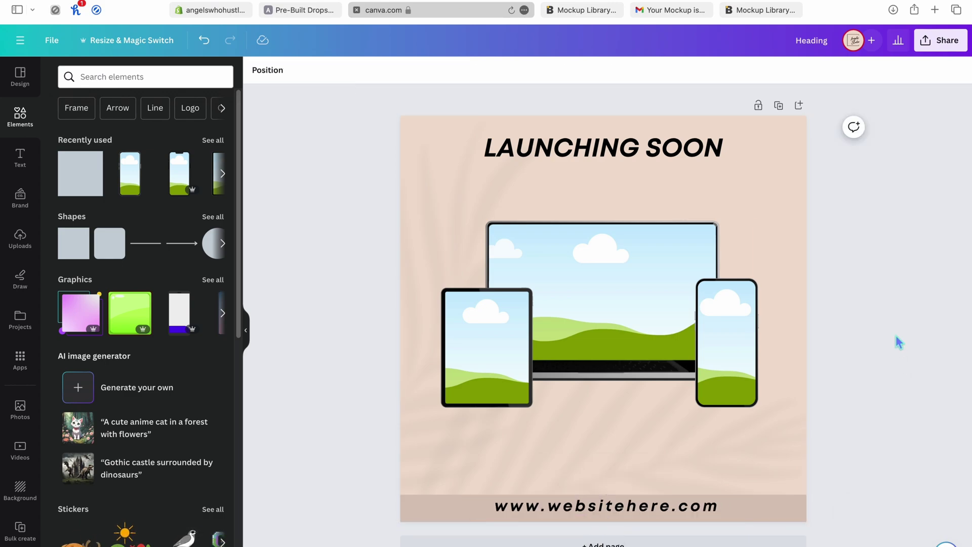
# - Enlarge the LAUNCHING SOON heading and move it down toward the devices
pyautogui.click(495, 159)
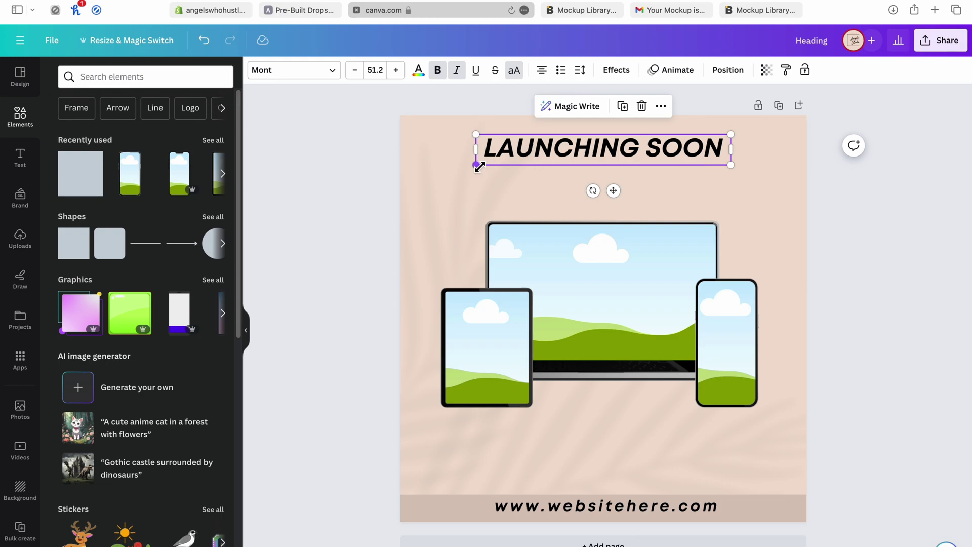
pyautogui.moveTo(479, 165); pyautogui.dragTo(447, 172)
pyautogui.moveTo(597, 192); pyautogui.dragTo(613, 218)
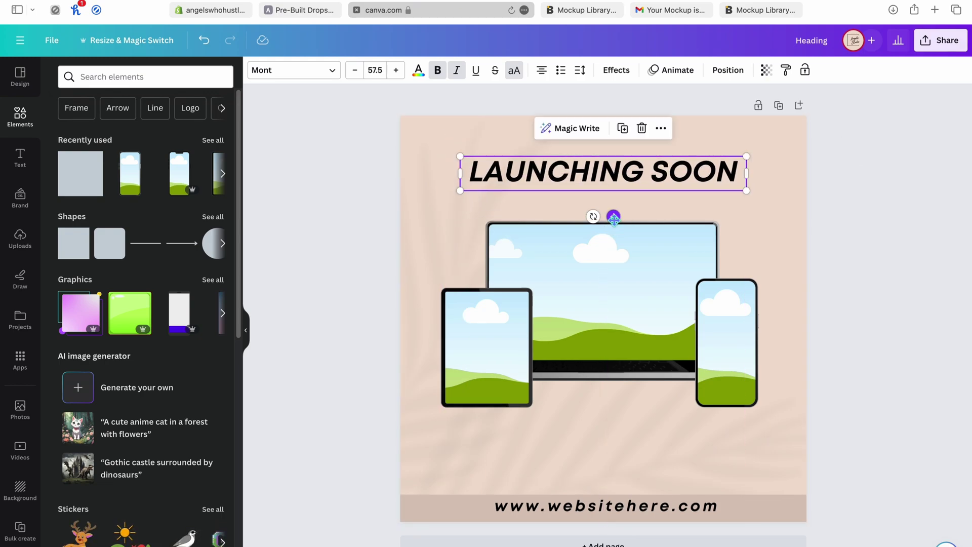
pyautogui.click(891, 209)
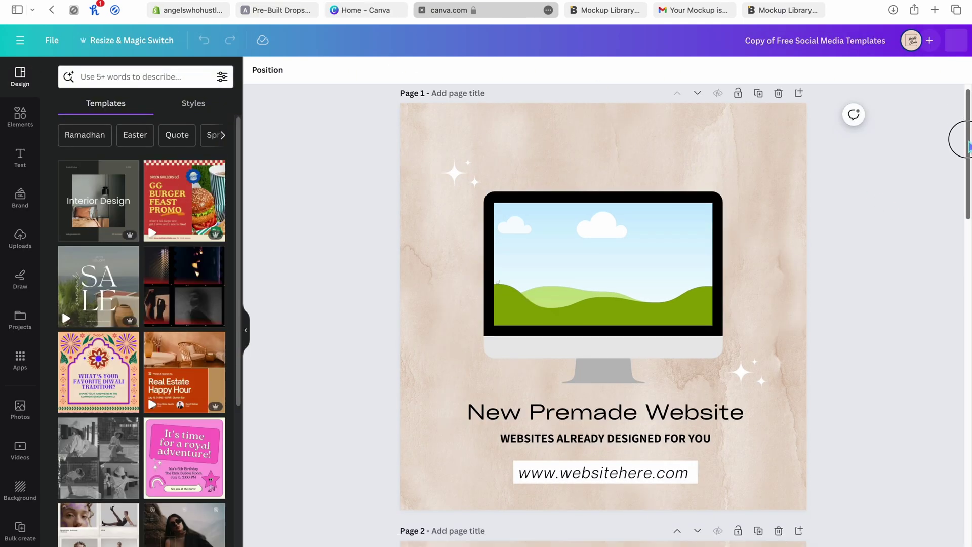
pyautogui.moveTo(958, 108); pyautogui.dragTo(964, 238)
# - Show the four pages of the Copy of Free Social Media Templates design in grid view
pyautogui.press('super+alt+g')
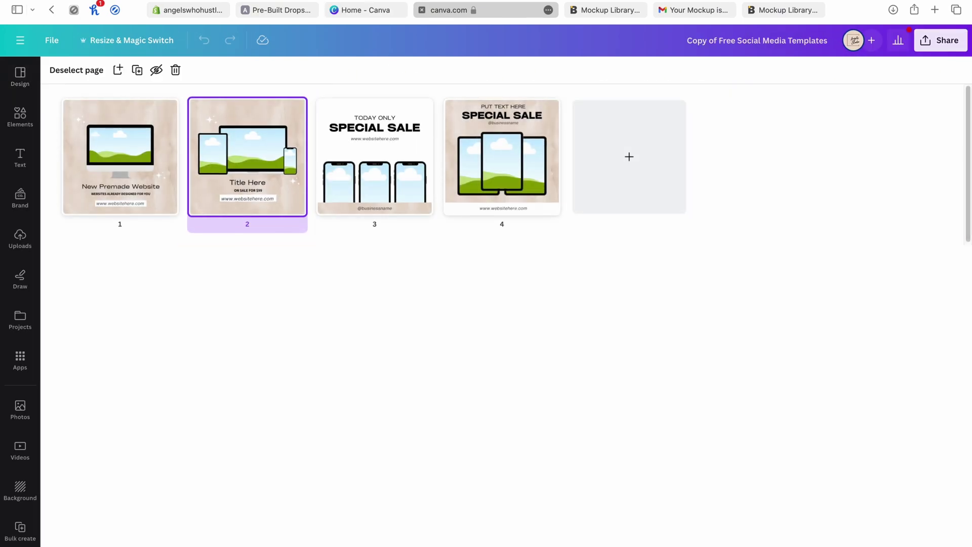